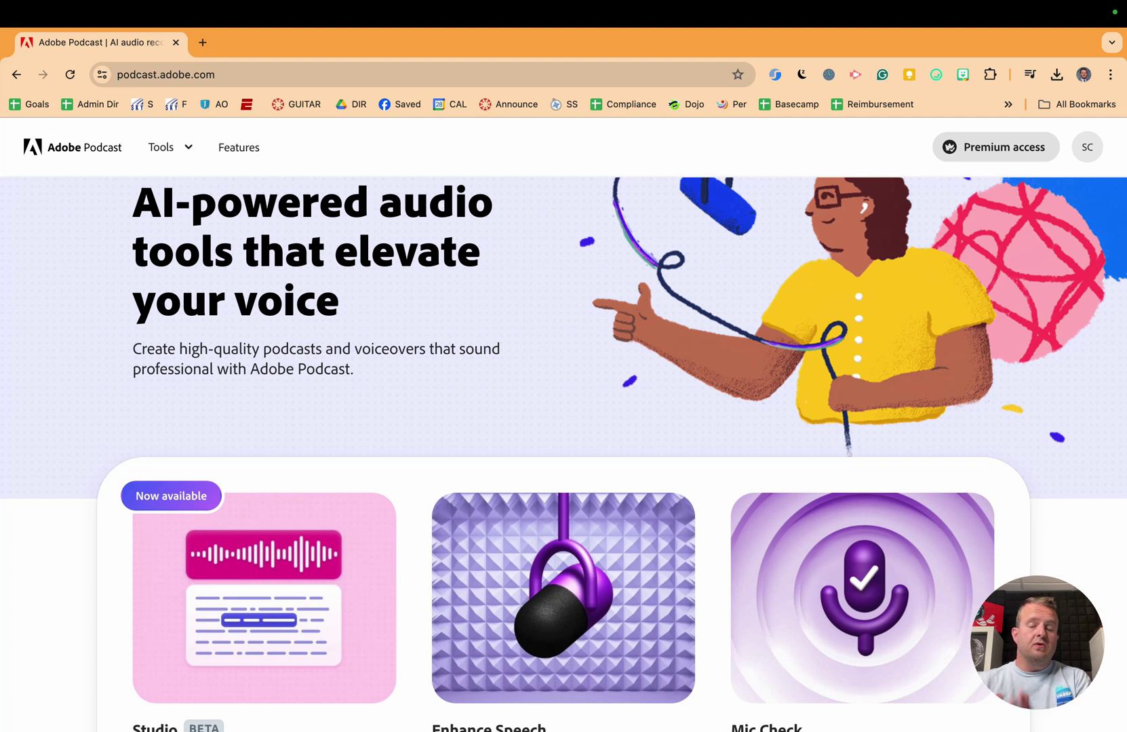
Step: Scroll the Adobe Podcast home page to review the Studio, Enhance Speech and Mic Check tools
{"action": "scroll", "coordinate": [669, 421], "scroll_direction": "down", "scroll_amount": 3}
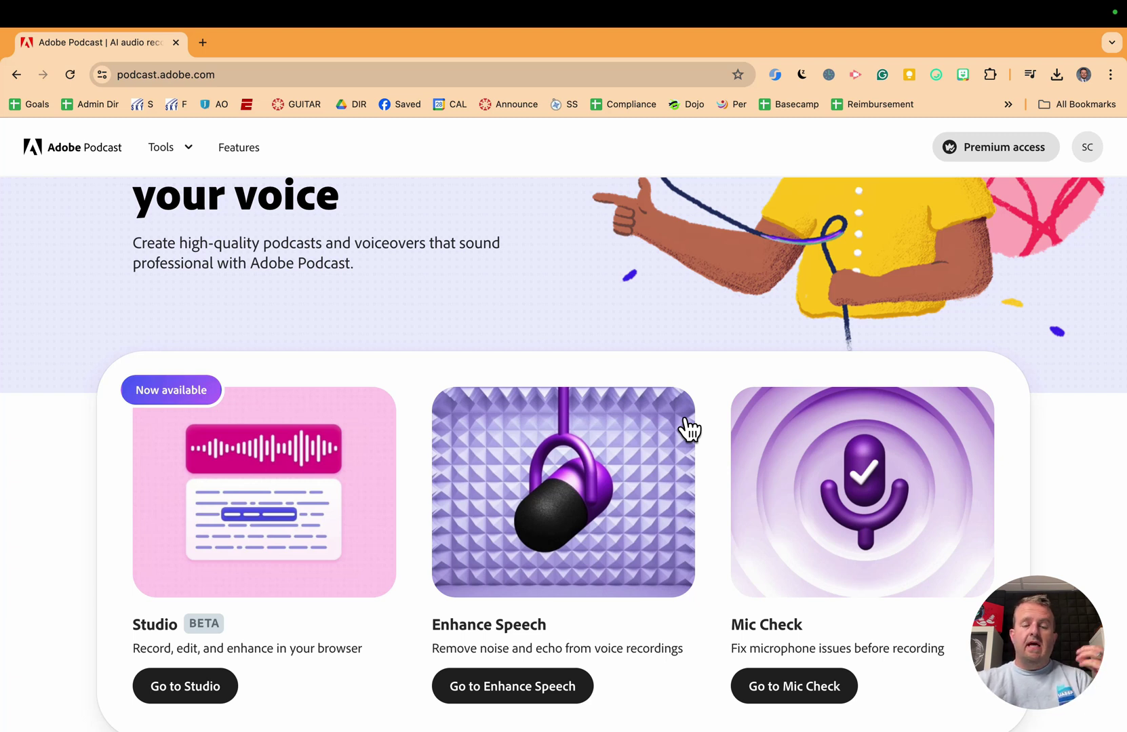
{"action": "scroll", "coordinate": [687, 420], "scroll_direction": "down", "scroll_amount": 8}
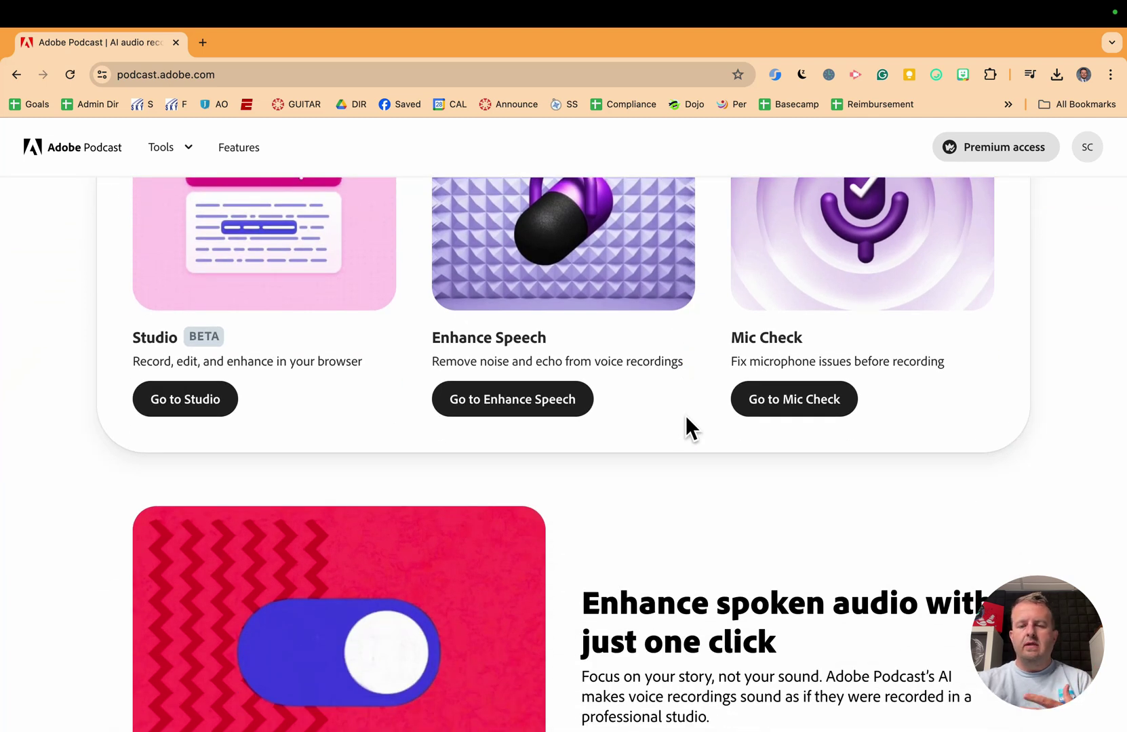
{"action": "scroll", "coordinate": [686, 415], "scroll_direction": "up", "scroll_amount": 5}
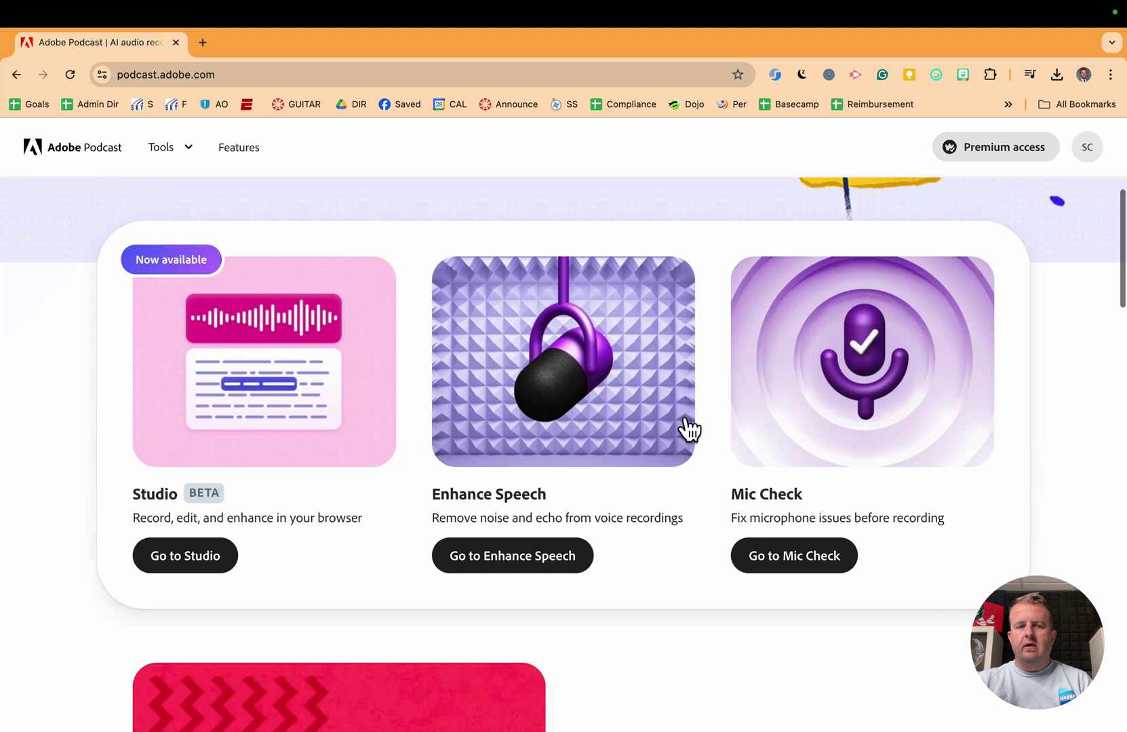
{"action": "scroll", "coordinate": [697, 554], "scroll_direction": "down", "scroll_amount": 12}
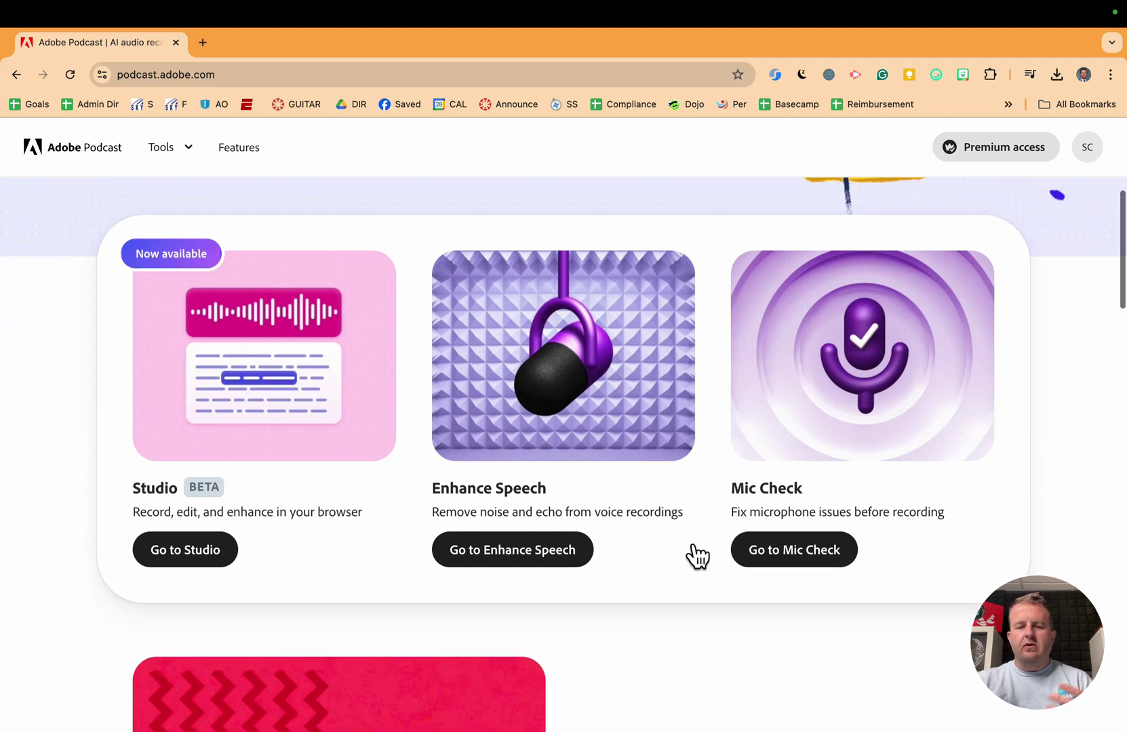
{"action": "scroll", "coordinate": [696, 552], "scroll_direction": "down", "scroll_amount": 3}
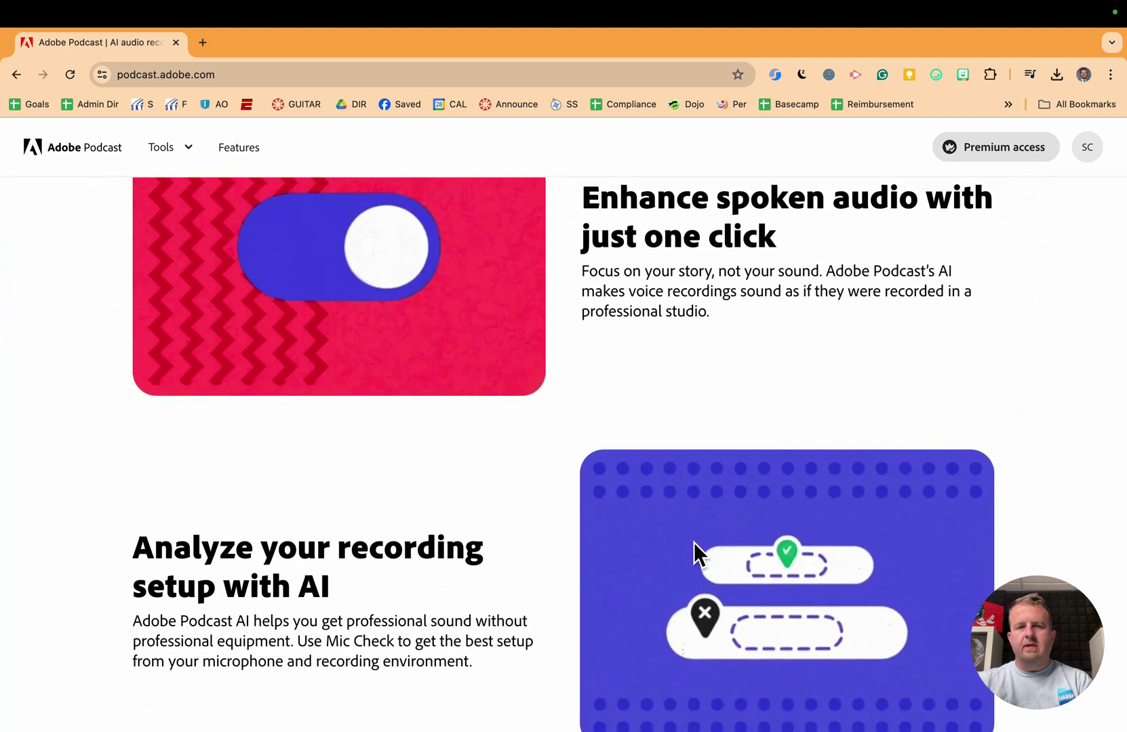
{"action": "scroll", "coordinate": [693, 542], "scroll_direction": "up", "scroll_amount": 10}
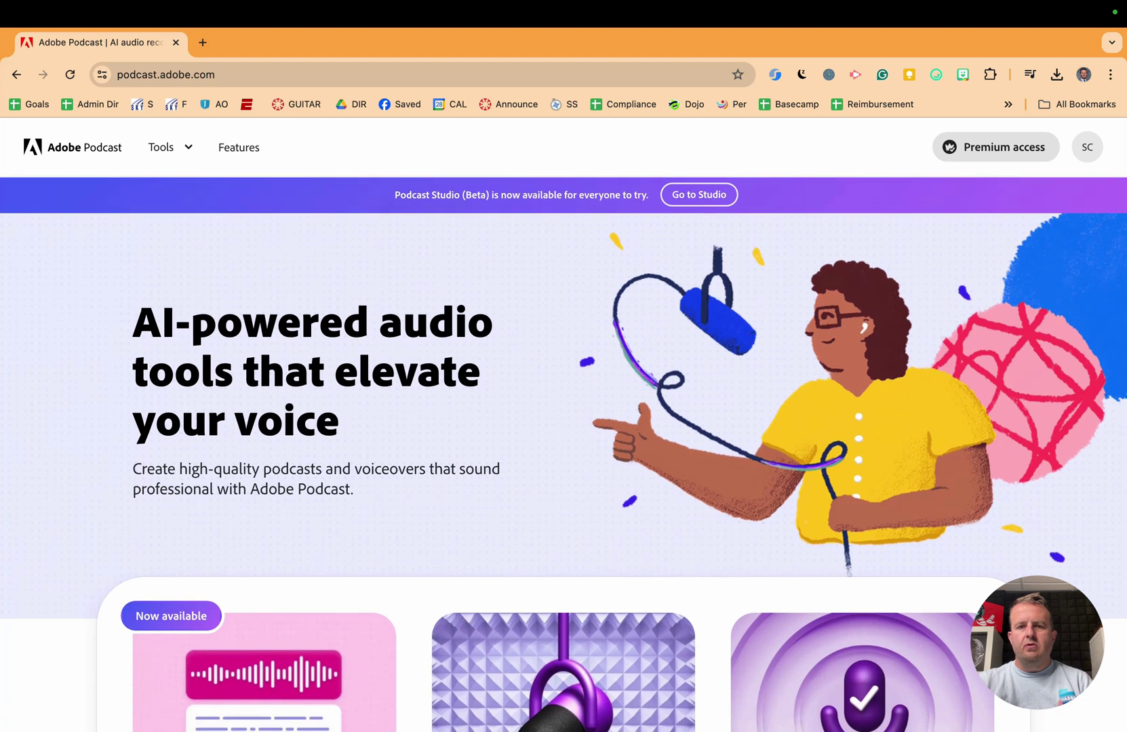
Step: Go to Studio and create a new project, Untitled - July 25, 2024
{"action": "left_click", "coordinate": [697, 198]}
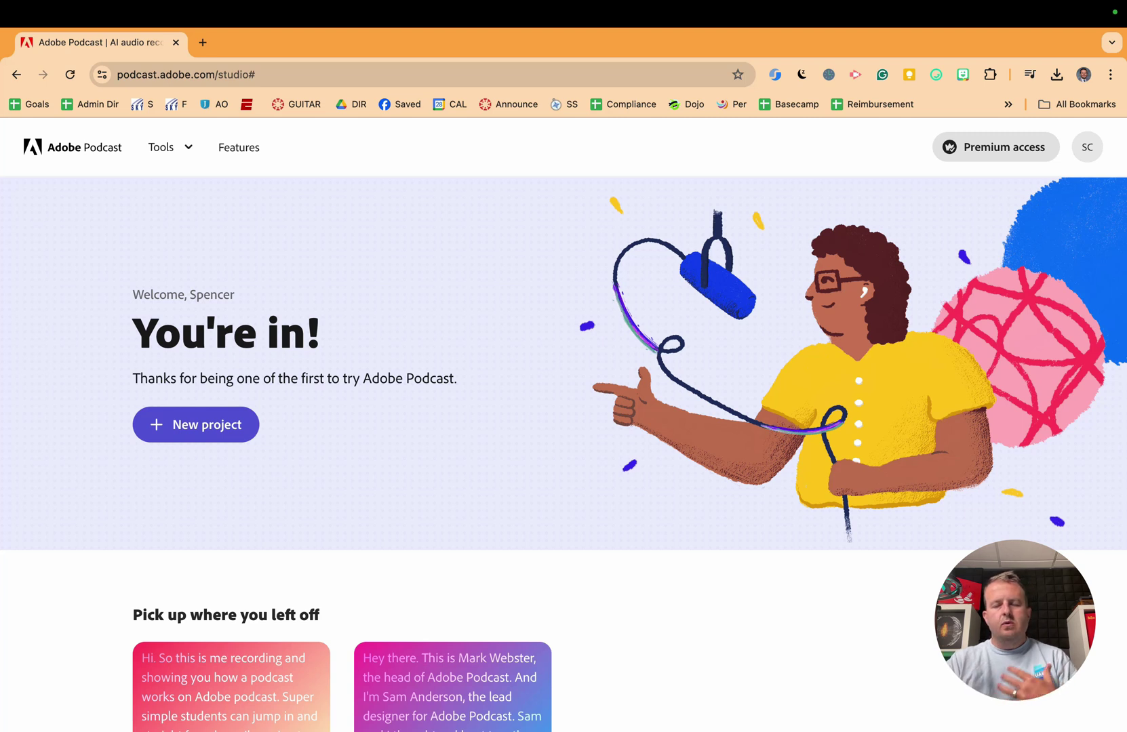
{"action": "left_click", "coordinate": [181, 426]}
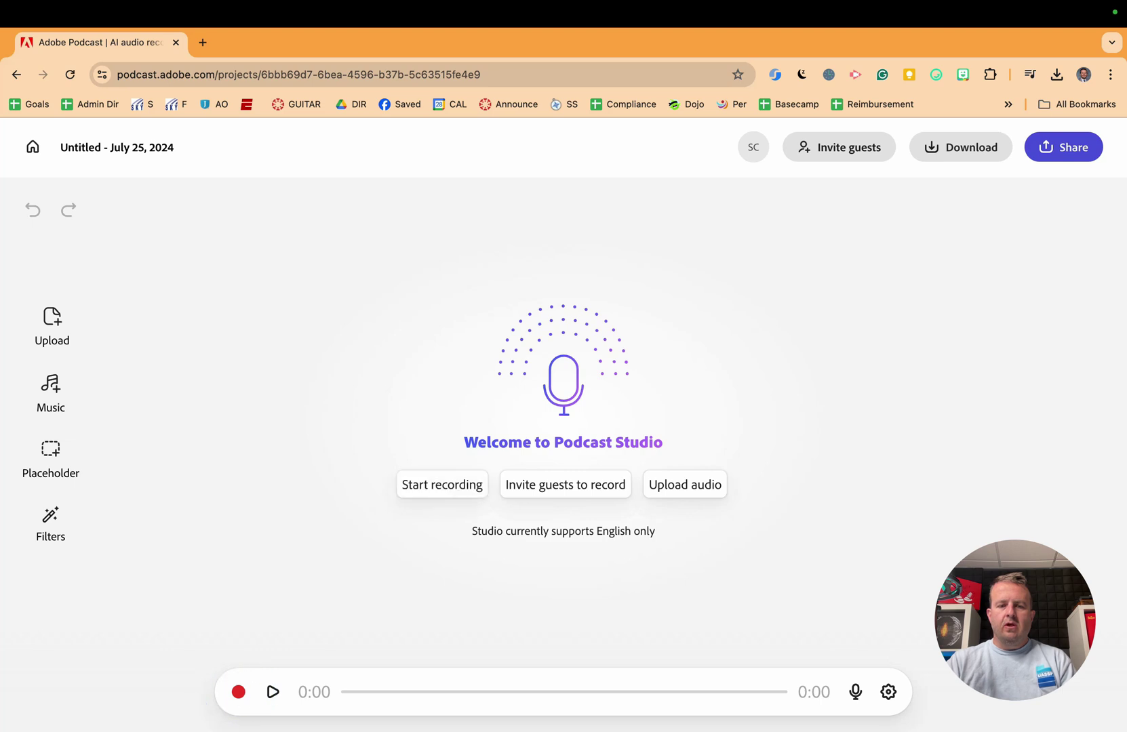
Step: Record an 18-second voice take after allowing microphone access, then stop it
{"action": "left_click", "coordinate": [238, 691]}
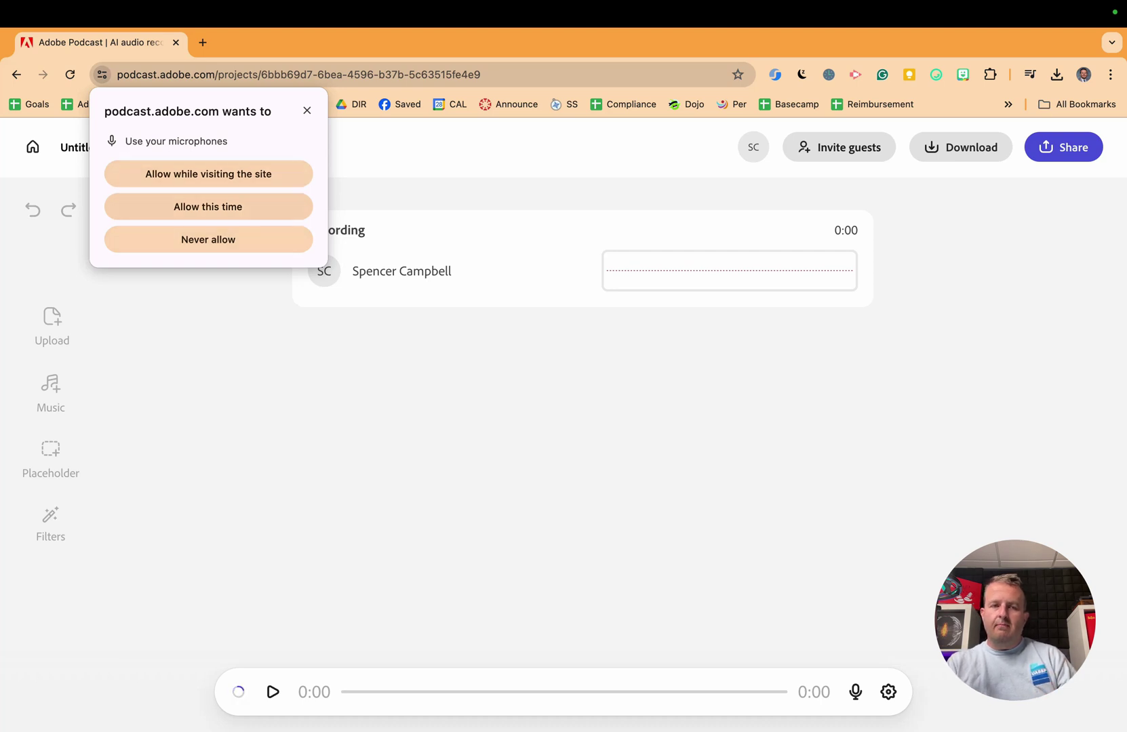
{"action": "left_click", "coordinate": [208, 174]}
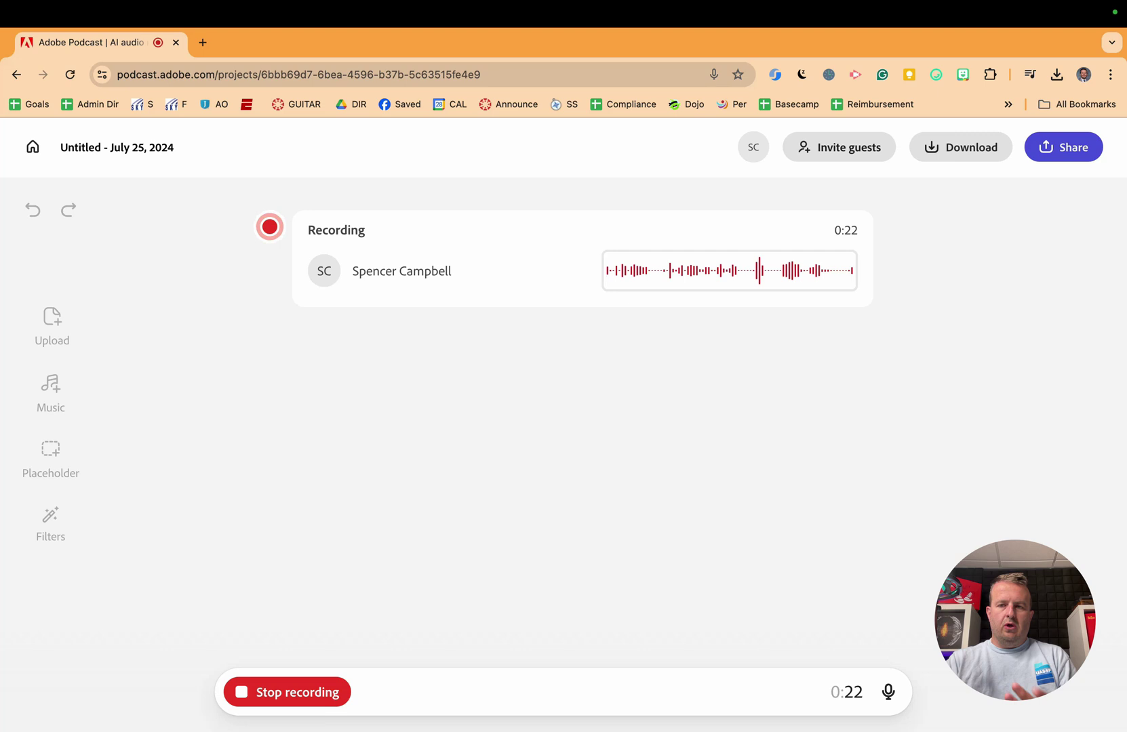
{"action": "left_click", "coordinate": [298, 695]}
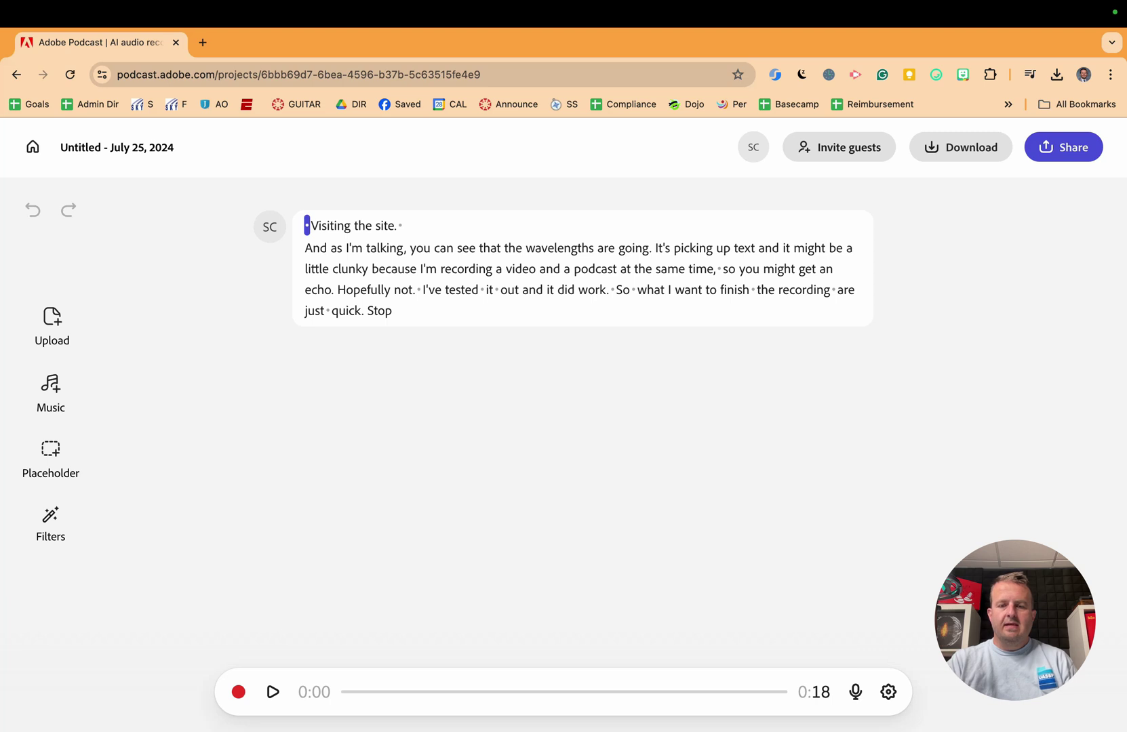
Step: Play the take, then cut 'And as I'm talking,' so the line begins 'you can see'
{"action": "left_click", "coordinate": [273, 692]}
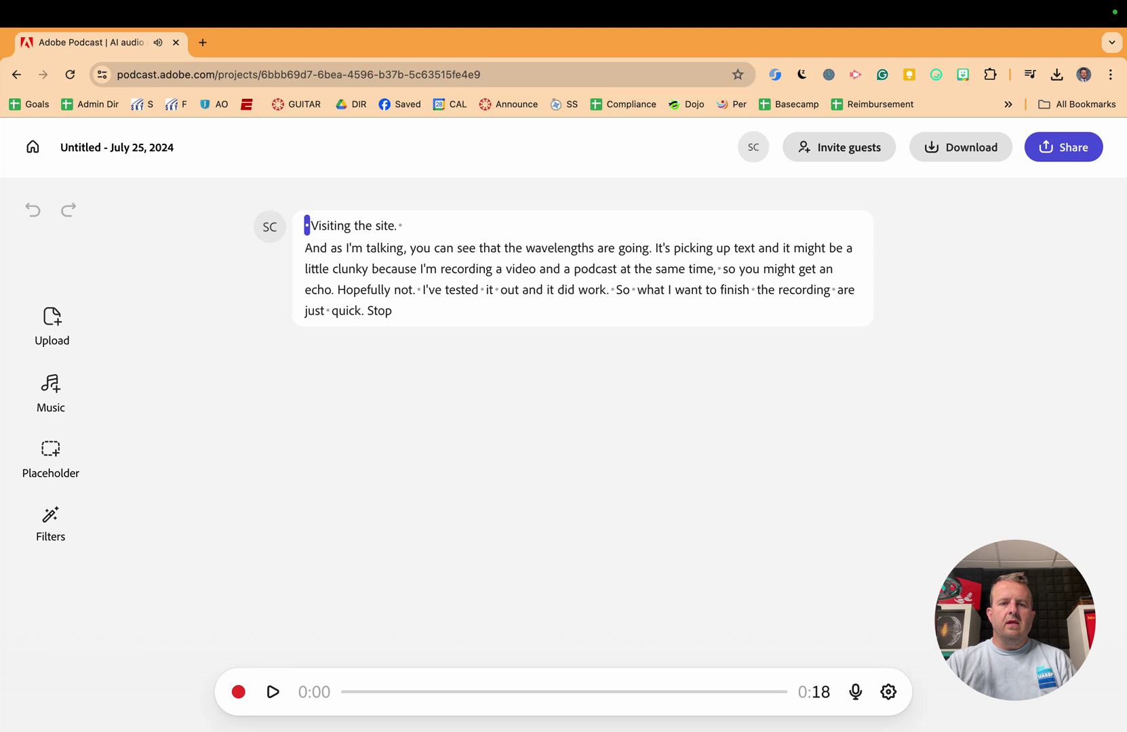
{"action": "double_click", "coordinate": [385, 248]}
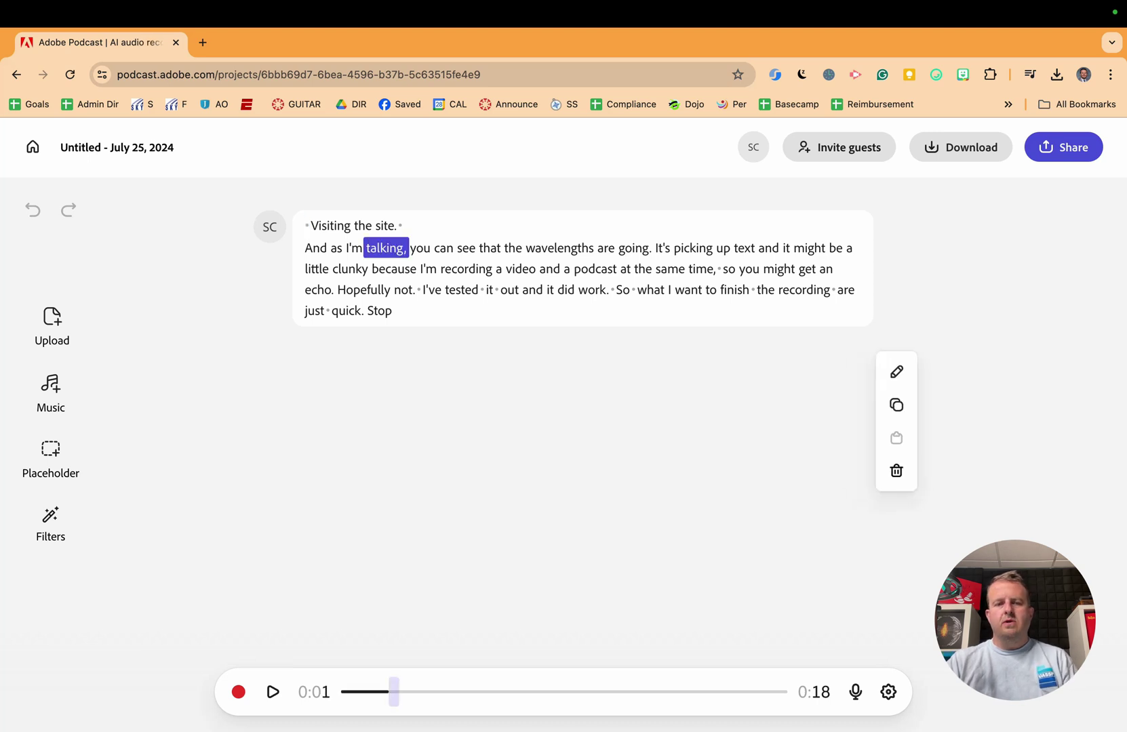
{"action": "key", "text": "BackSpace"}
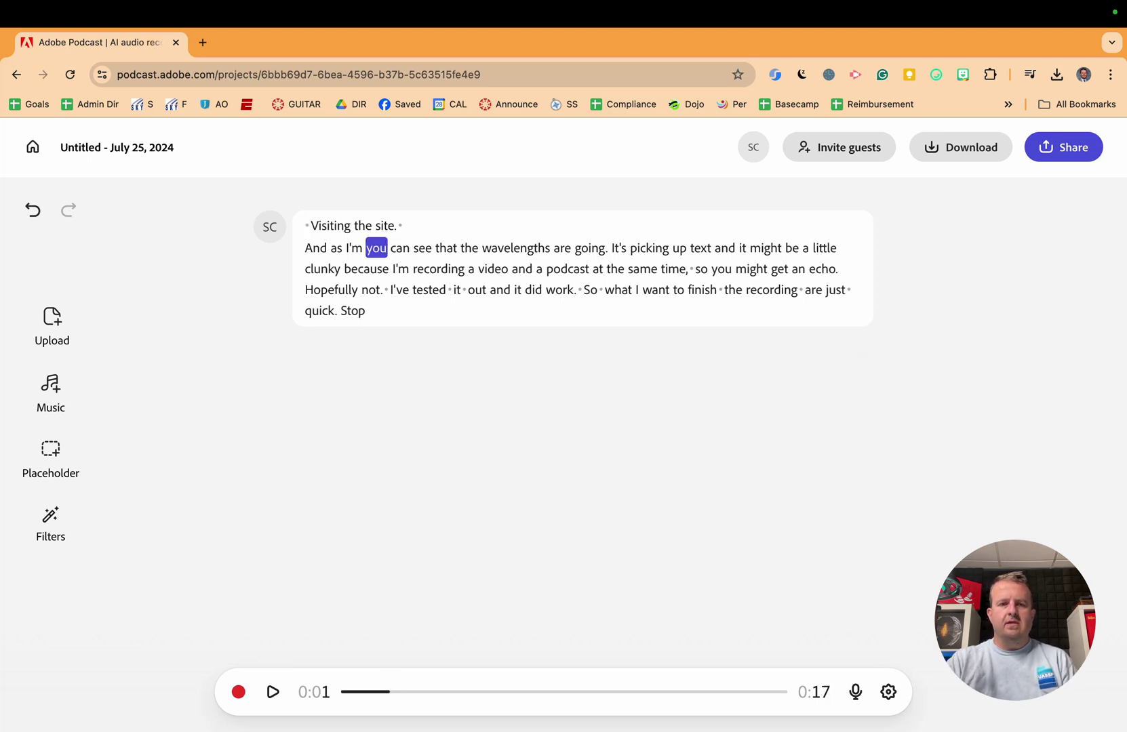
{"action": "double_click", "coordinate": [353, 248]}
{"action": "key", "text": "BackSpace"}
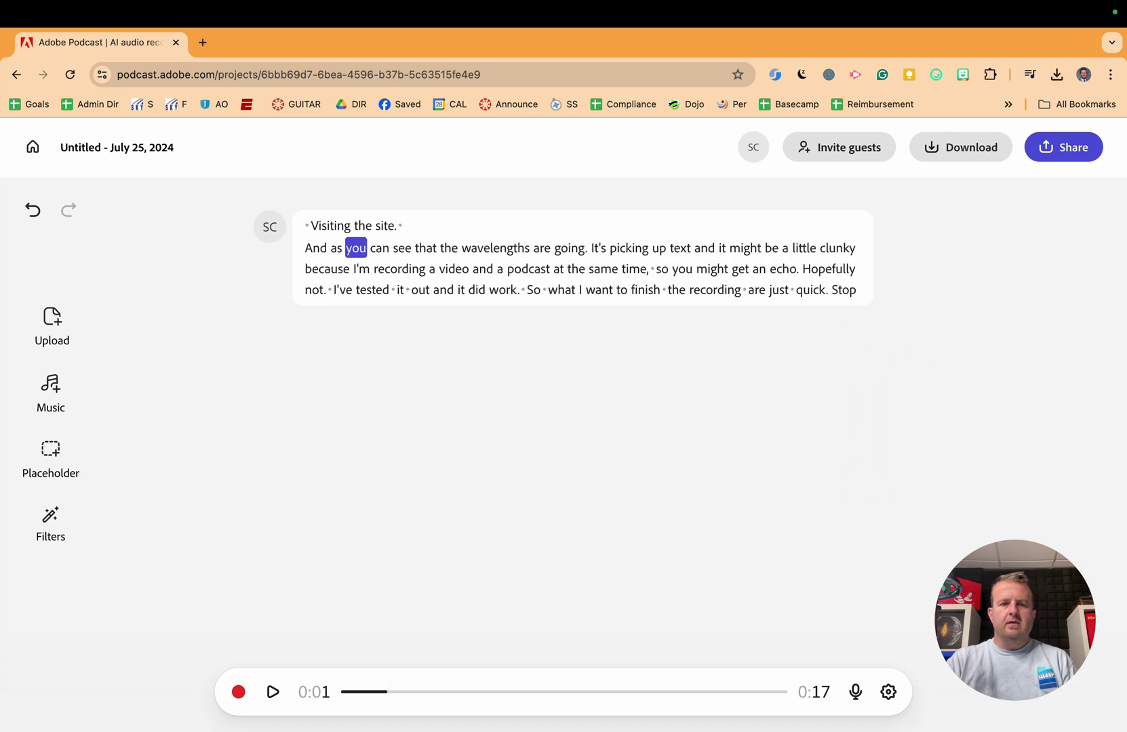
{"action": "double_click", "coordinate": [336, 247]}
{"action": "key", "text": "BackSpace"}
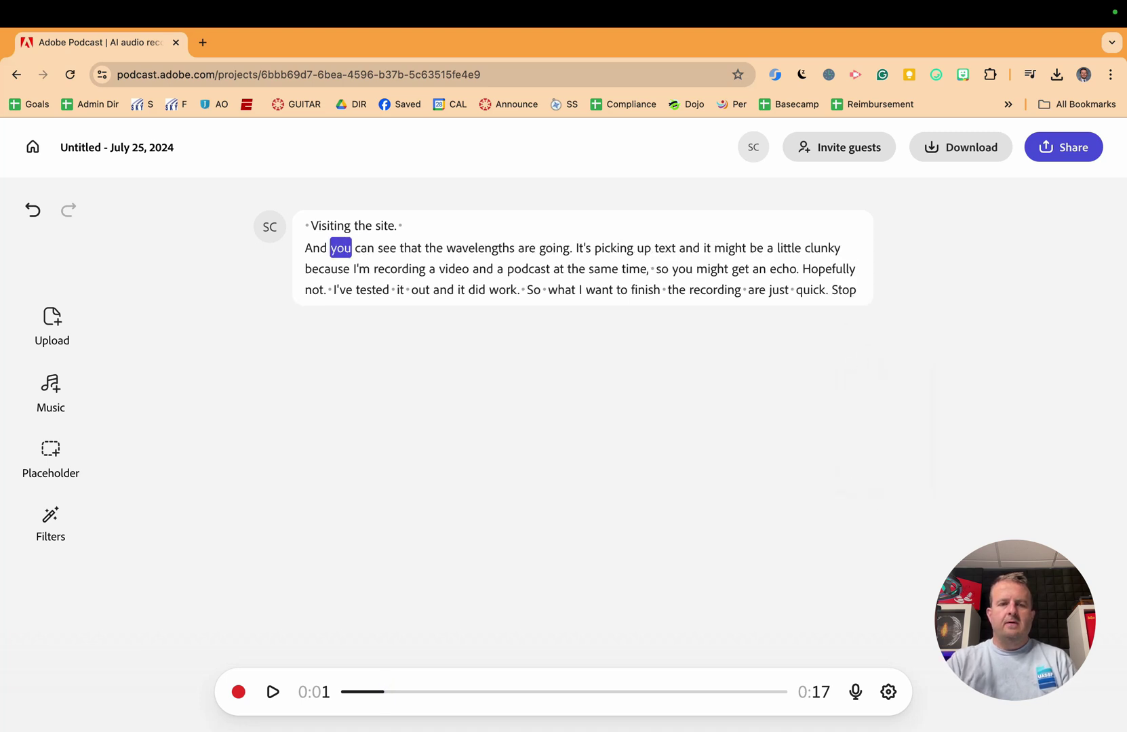
{"action": "left_click", "coordinate": [329, 247]}
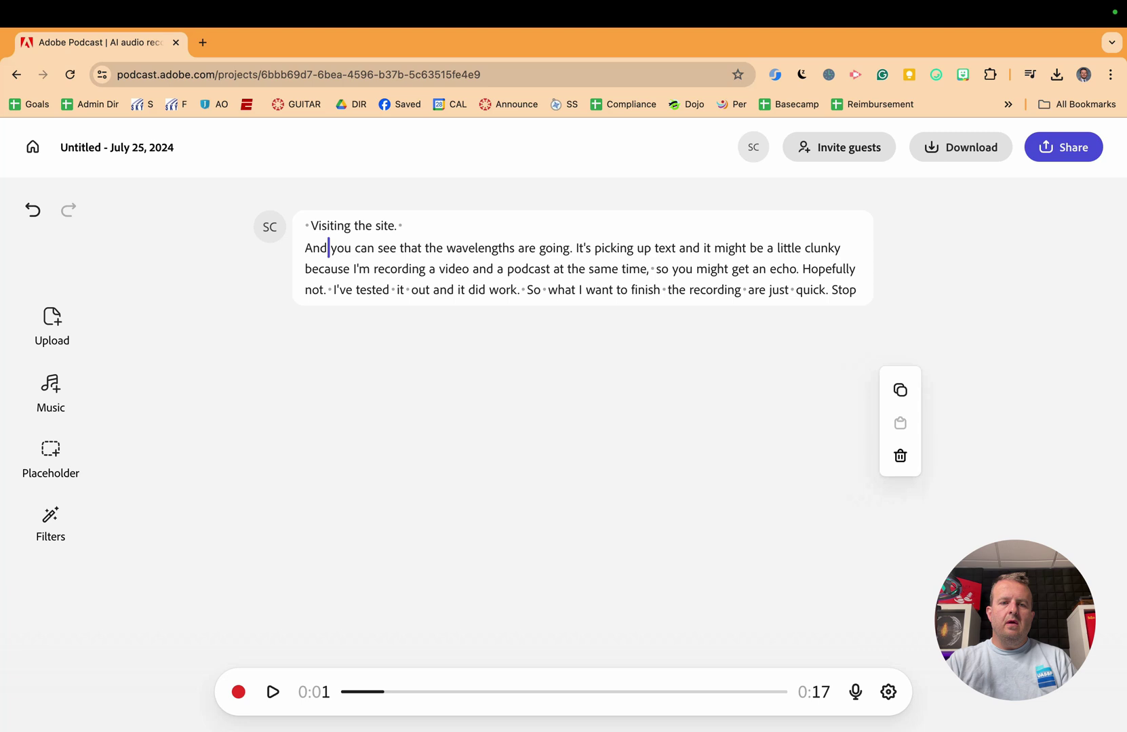
{"action": "double_click", "coordinate": [341, 248]}
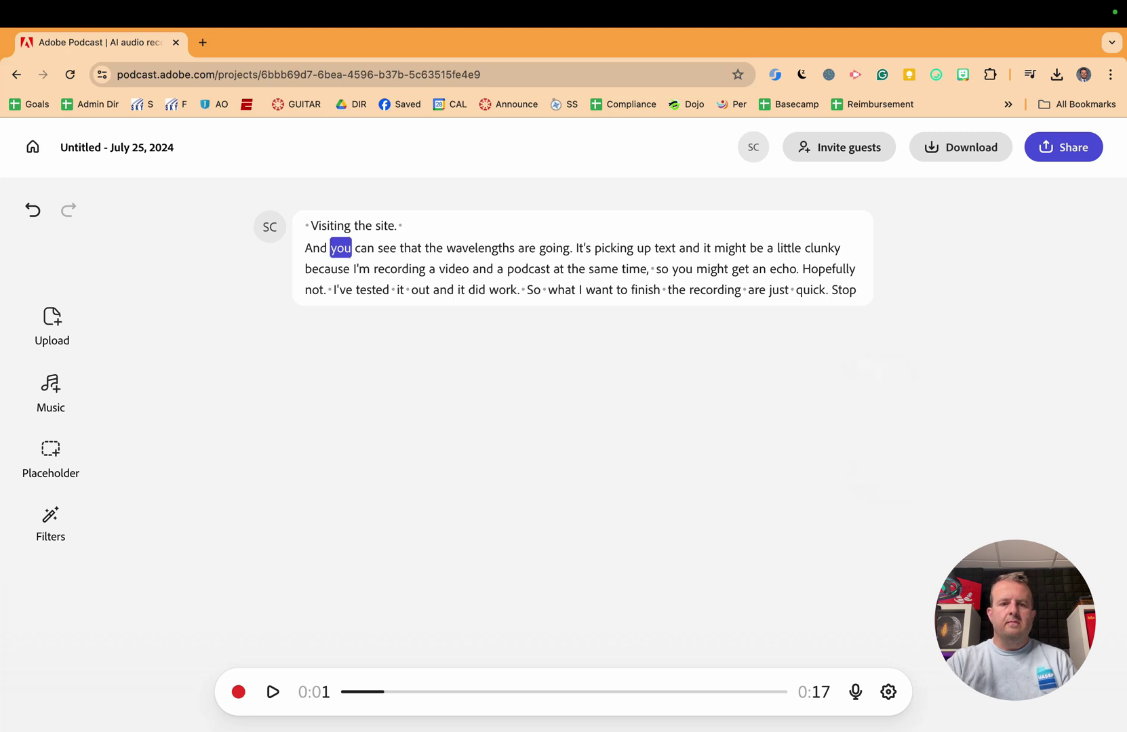
{"action": "key", "text": "BackSpace"}
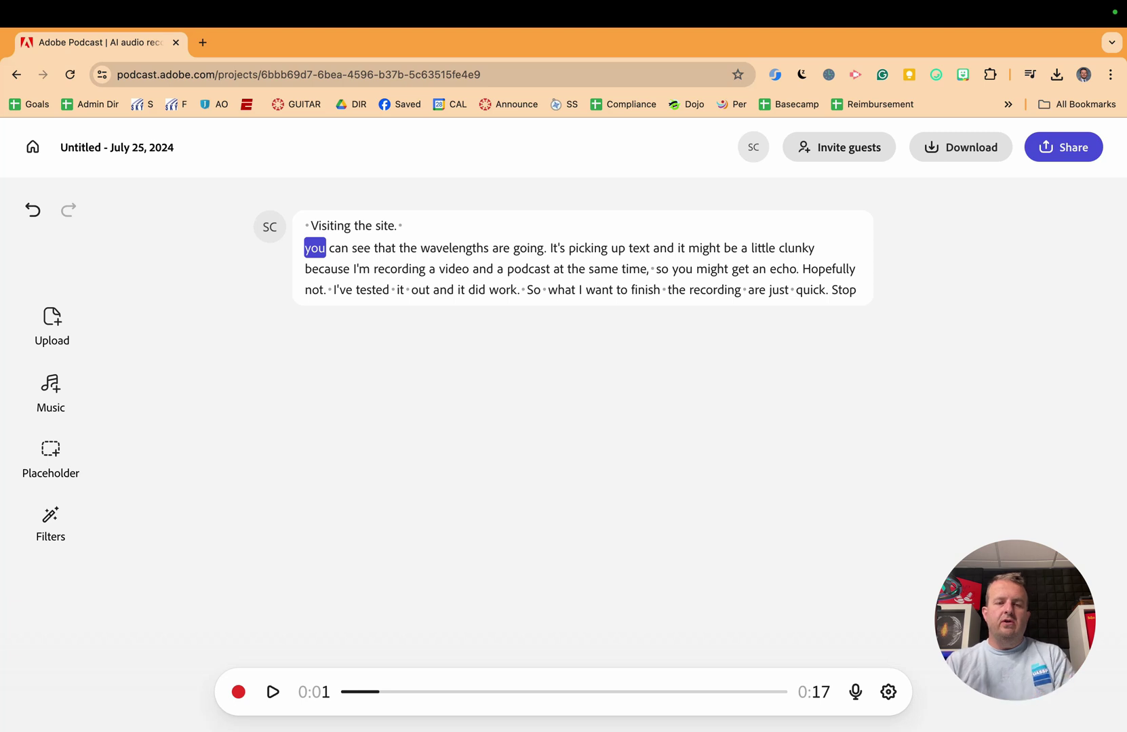
{"action": "left_click", "coordinate": [273, 691]}
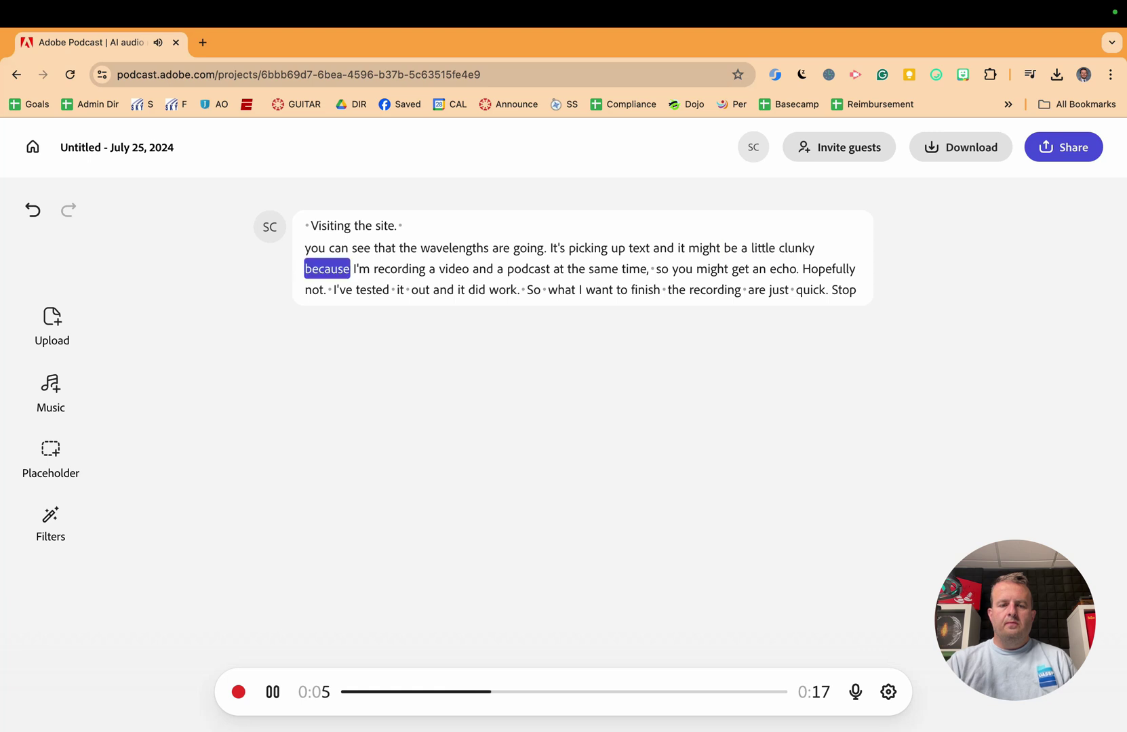
{"action": "left_click", "coordinate": [272, 692]}
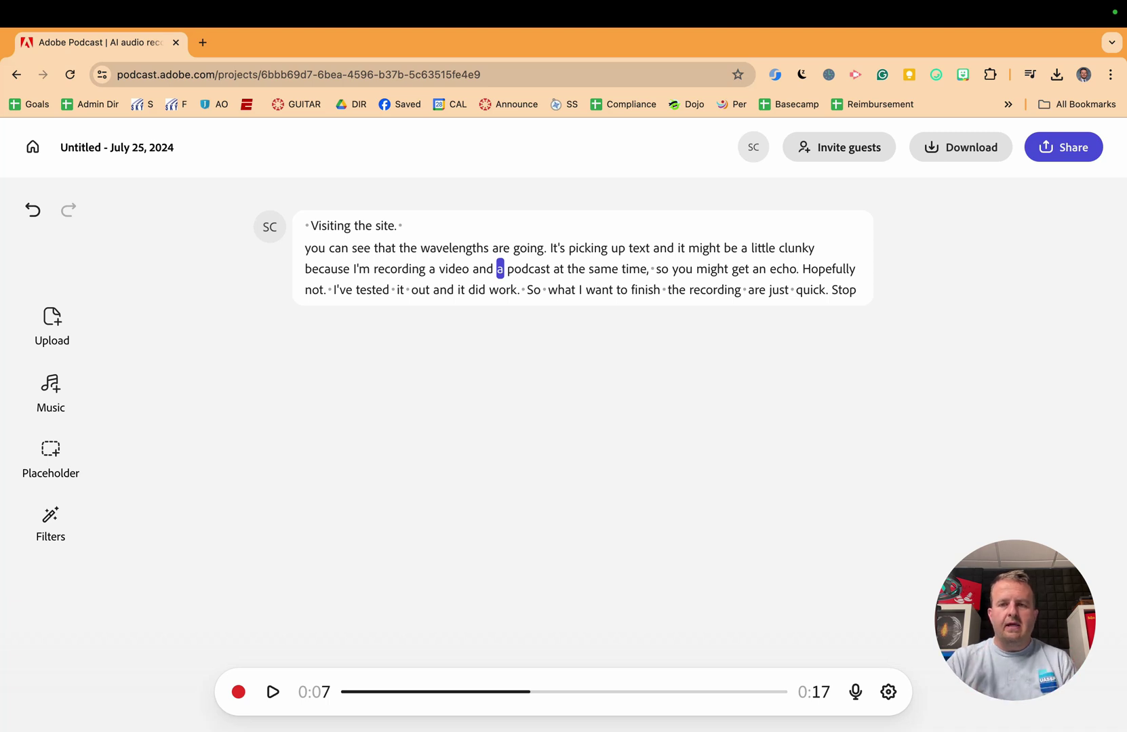
Step: Create a shareable guest recording link under Invite guests and copy it
{"action": "left_click", "coordinate": [823, 166]}
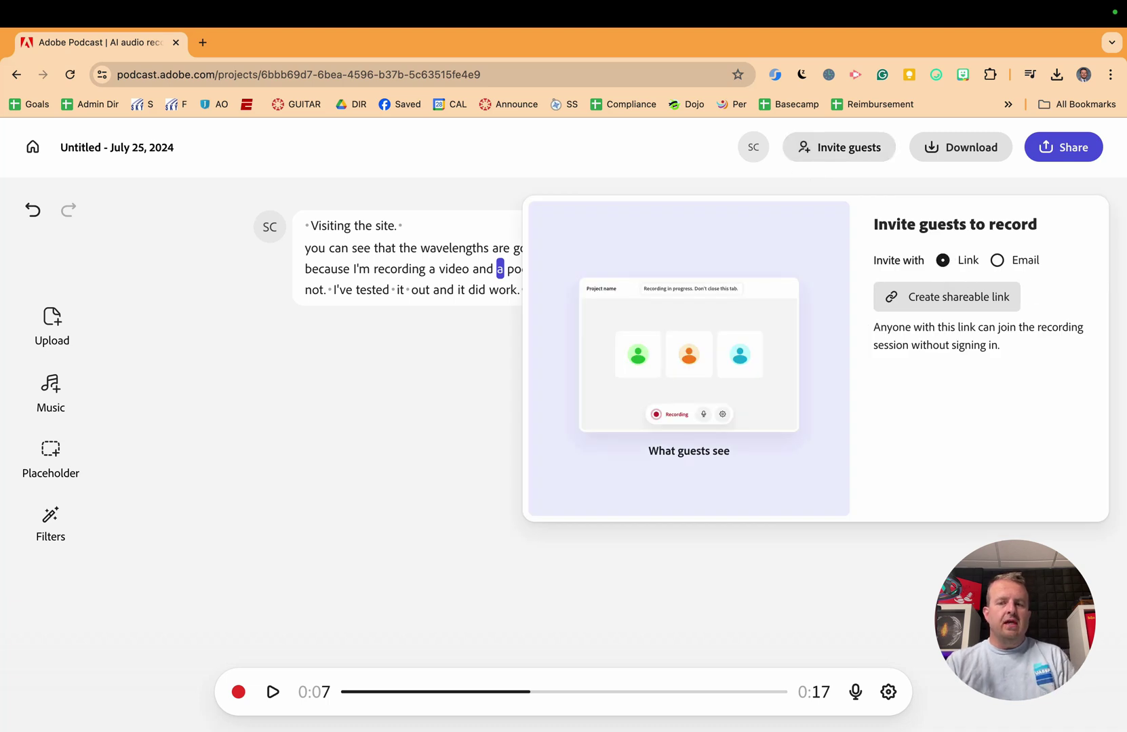
{"action": "left_click", "coordinate": [997, 260]}
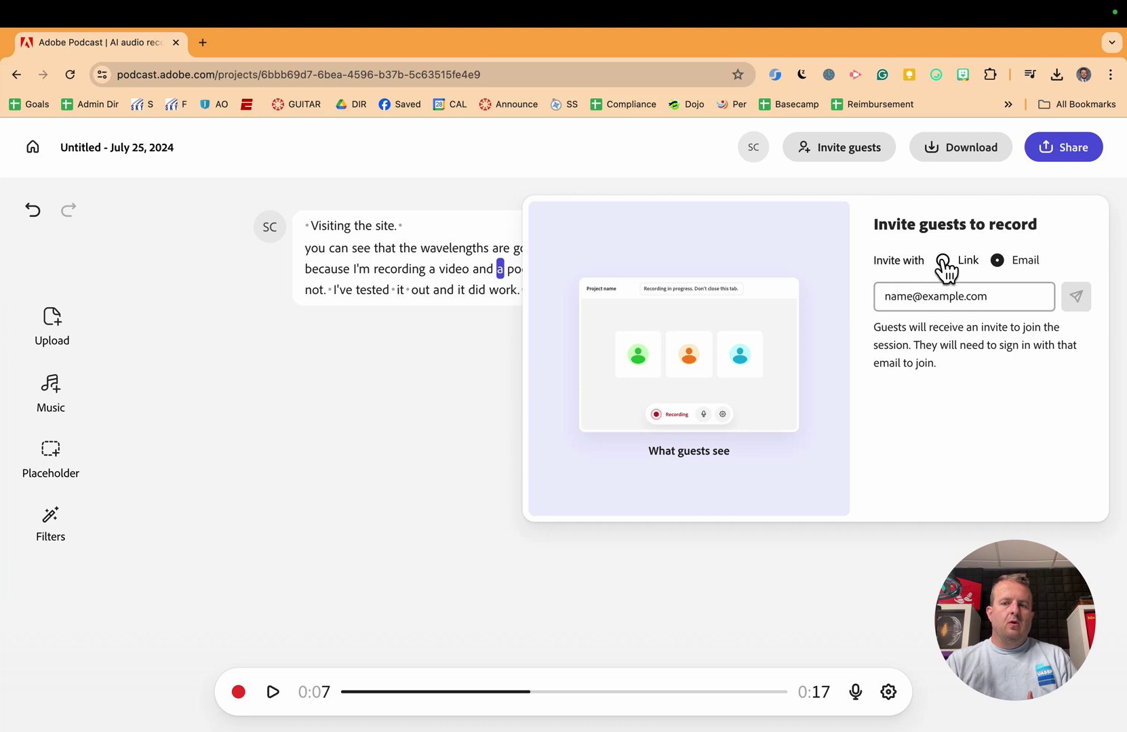
{"action": "left_click", "coordinate": [943, 262]}
{"action": "left_click", "coordinate": [928, 298]}
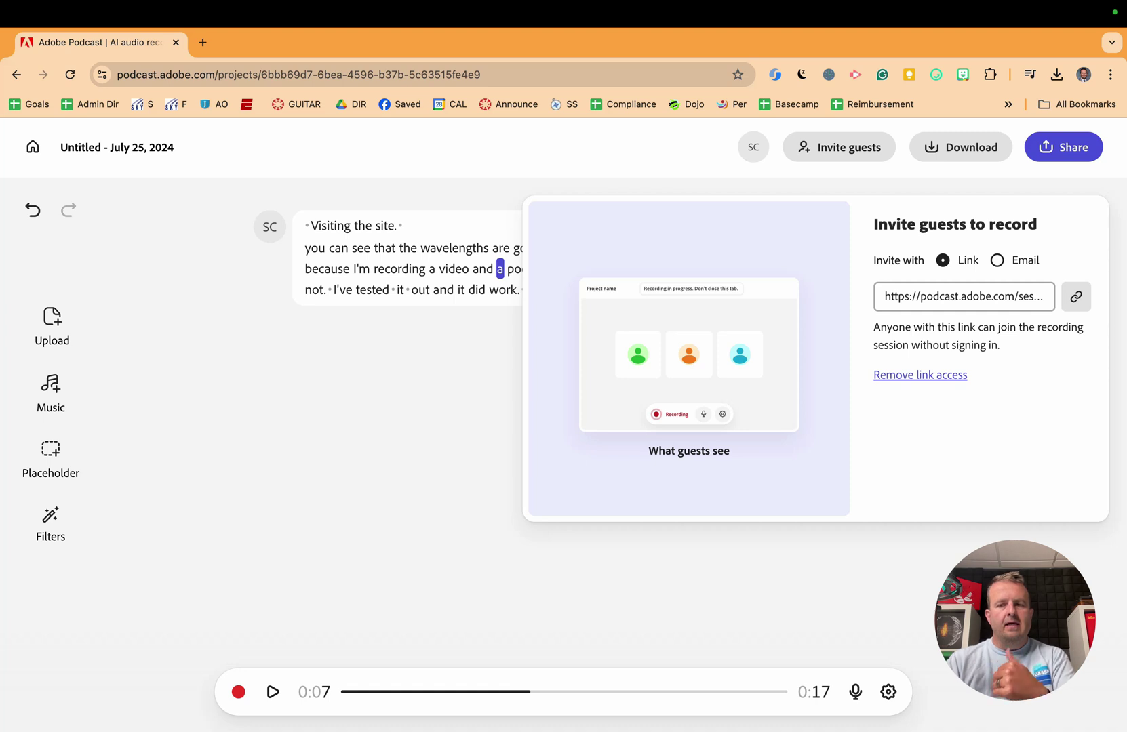
{"action": "left_click", "coordinate": [1076, 298]}
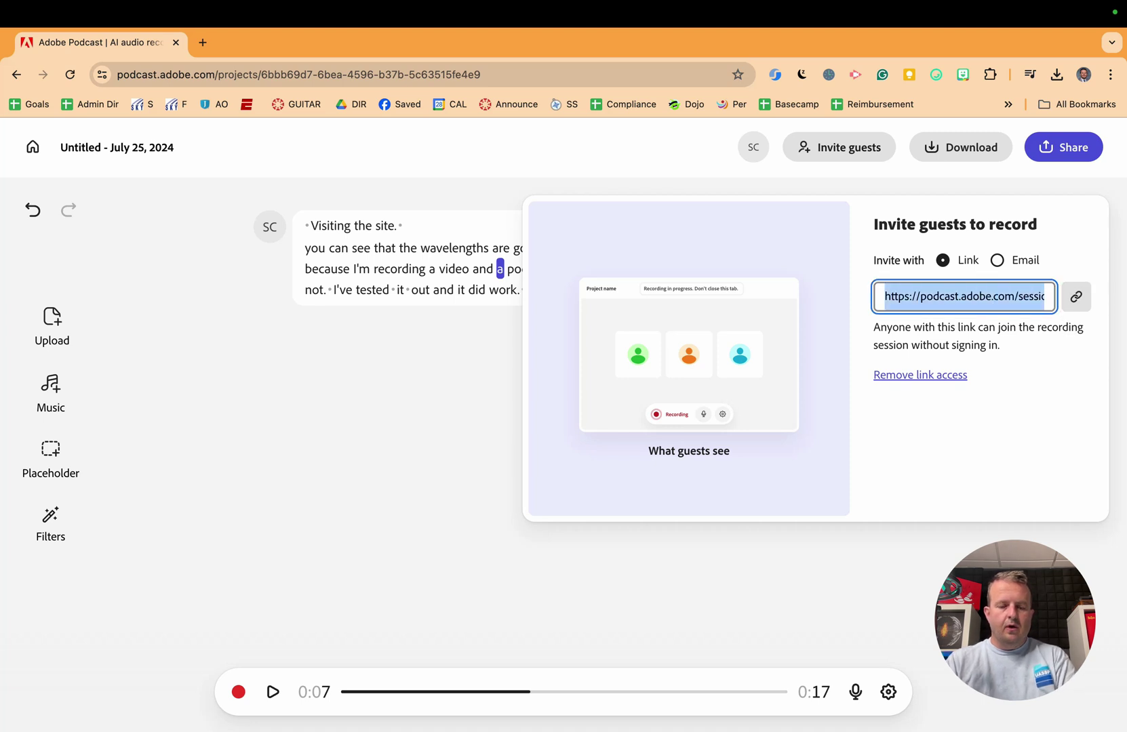
Step: Open the copied guest link in a new tab, then return to the project tab
{"action": "key", "text": "ctrl+t"}
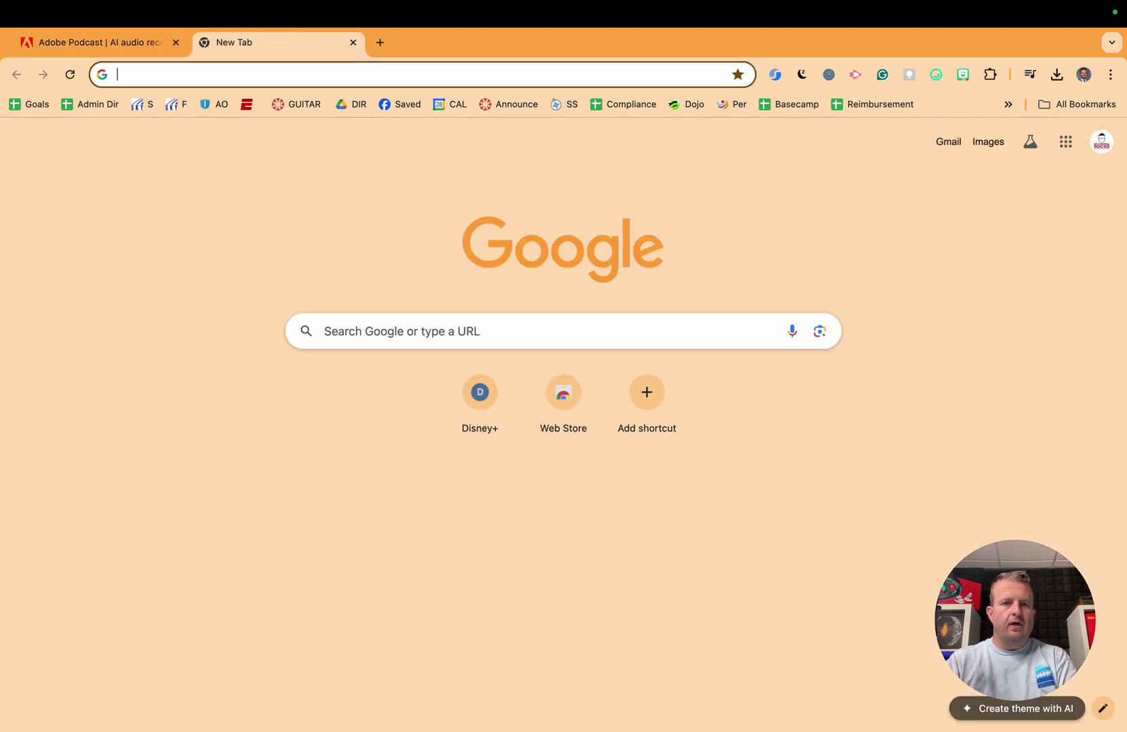
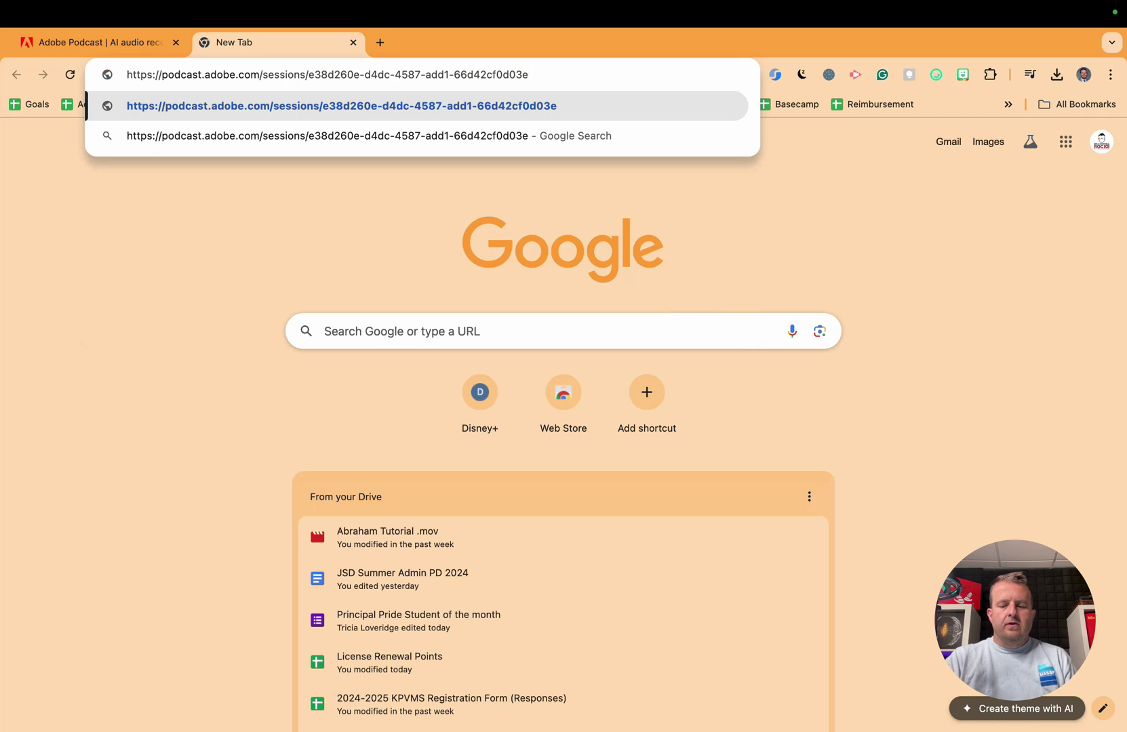
{"action": "key", "text": "Return"}
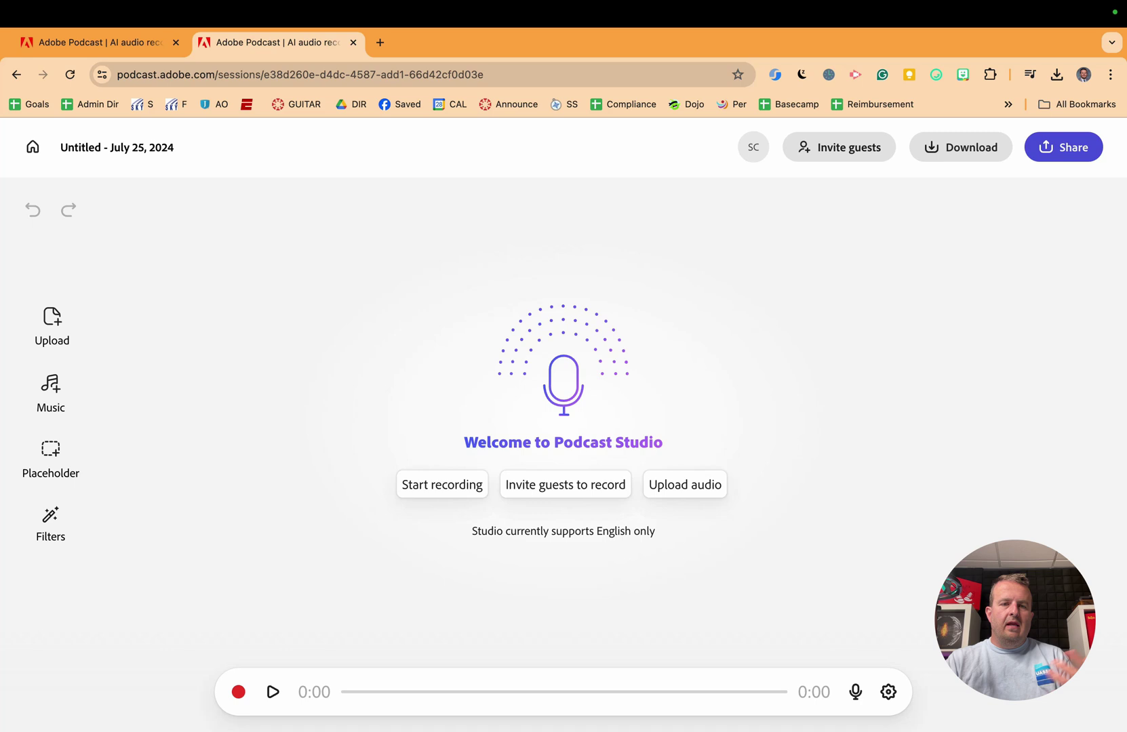
{"action": "key", "text": "ctrl+shift+Tab"}
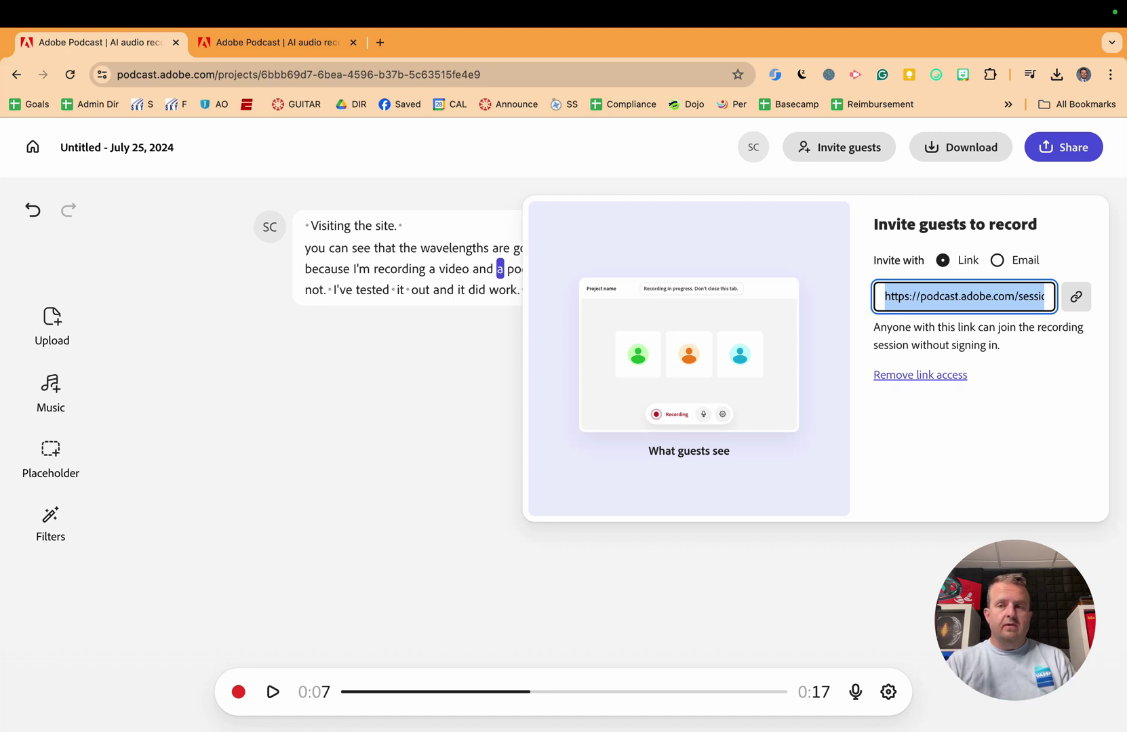
Step: Close the guest and Share panels and rename the project 'Test Podcast for Students'
{"action": "key", "text": "Escape"}
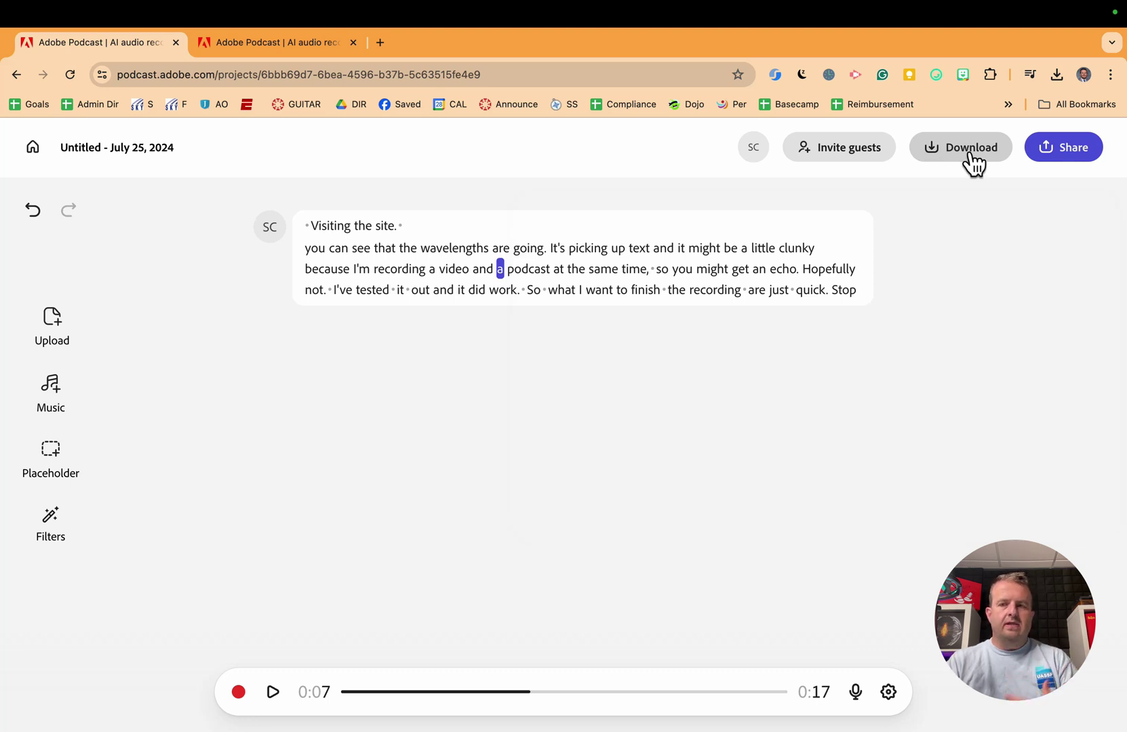
{"action": "left_click", "coordinate": [1053, 157]}
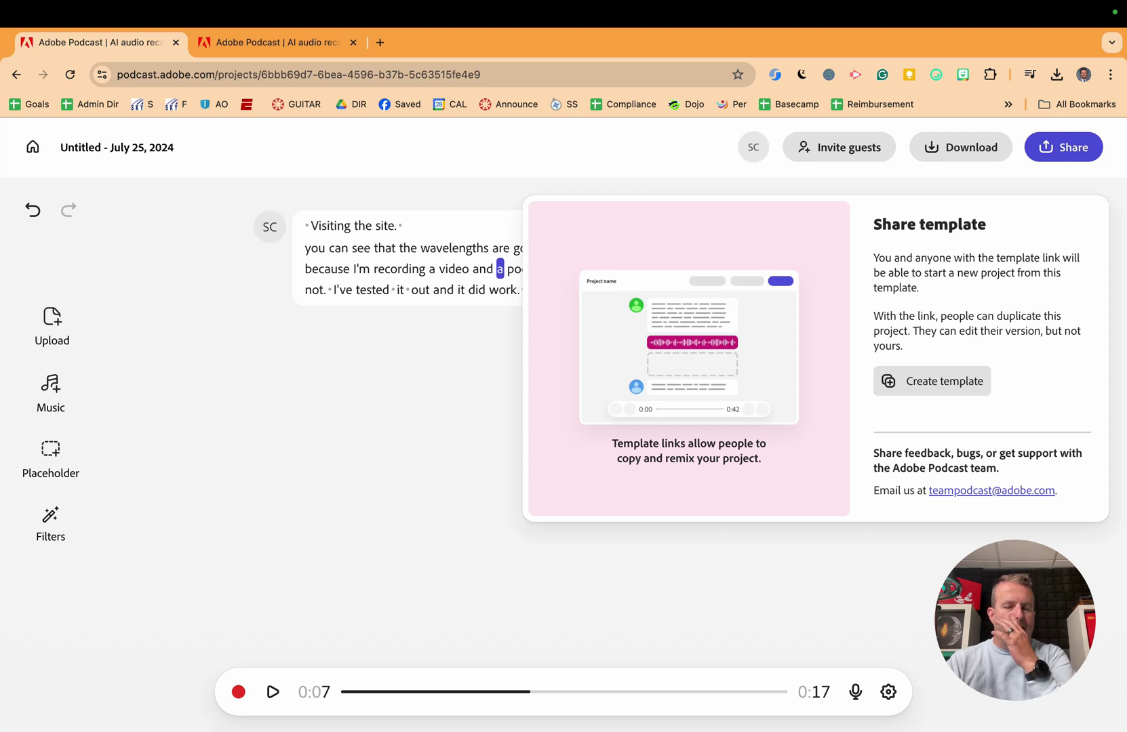
{"action": "key", "text": "Escape"}
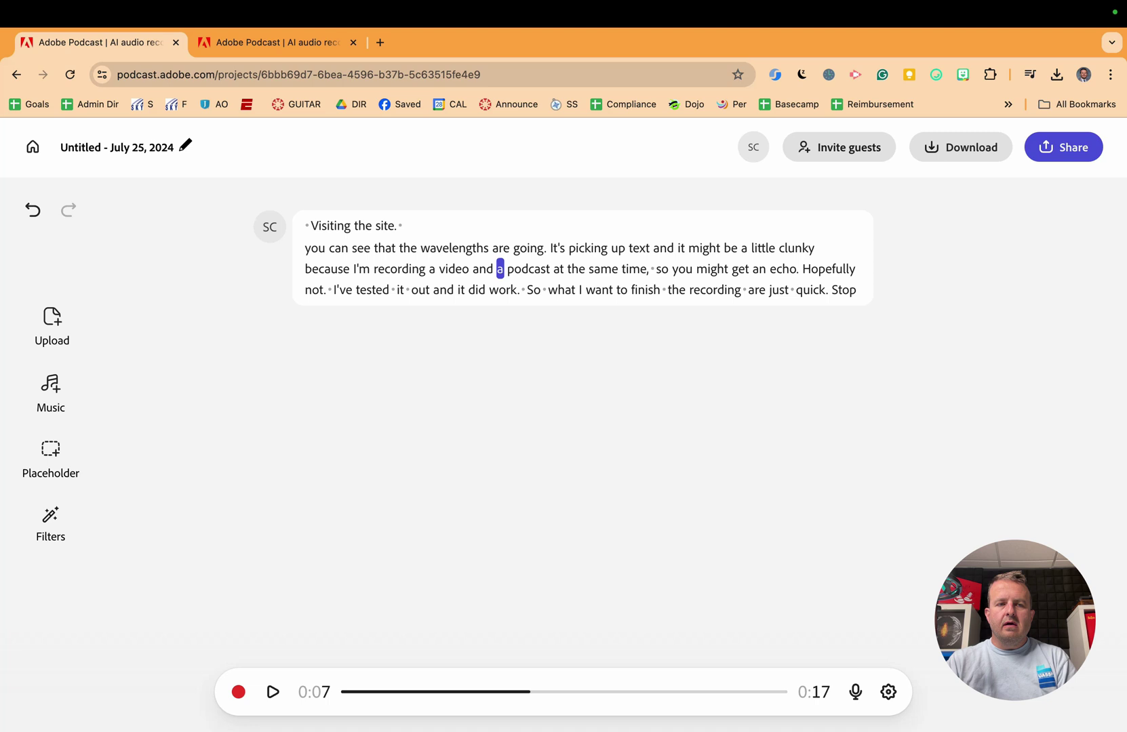
{"action": "left_click", "coordinate": [185, 146]}
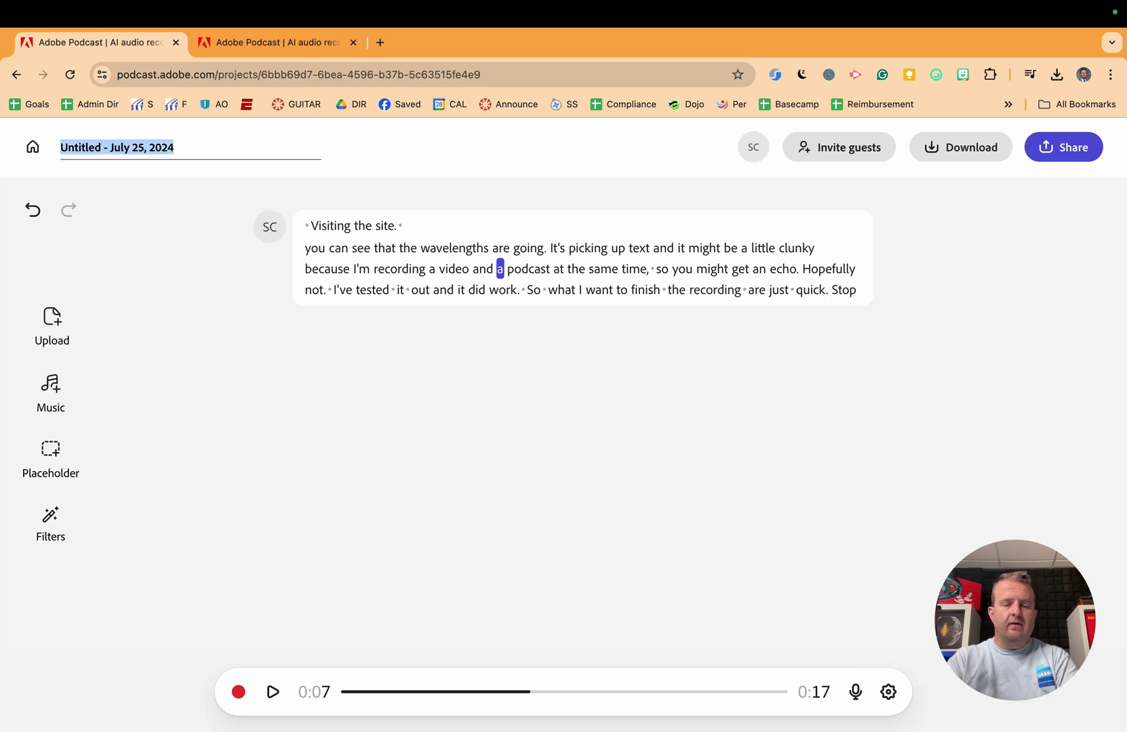
{"action": "type", "text": "Test Podcast"}
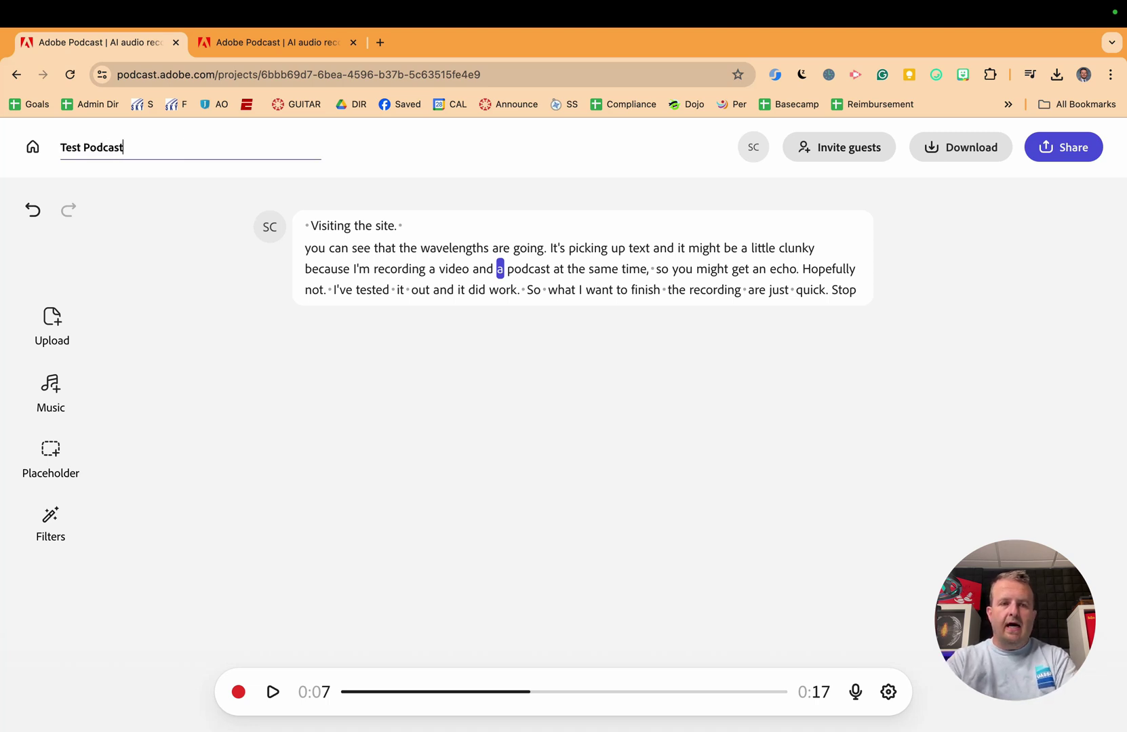
{"action": "type", "text": " for Students"}
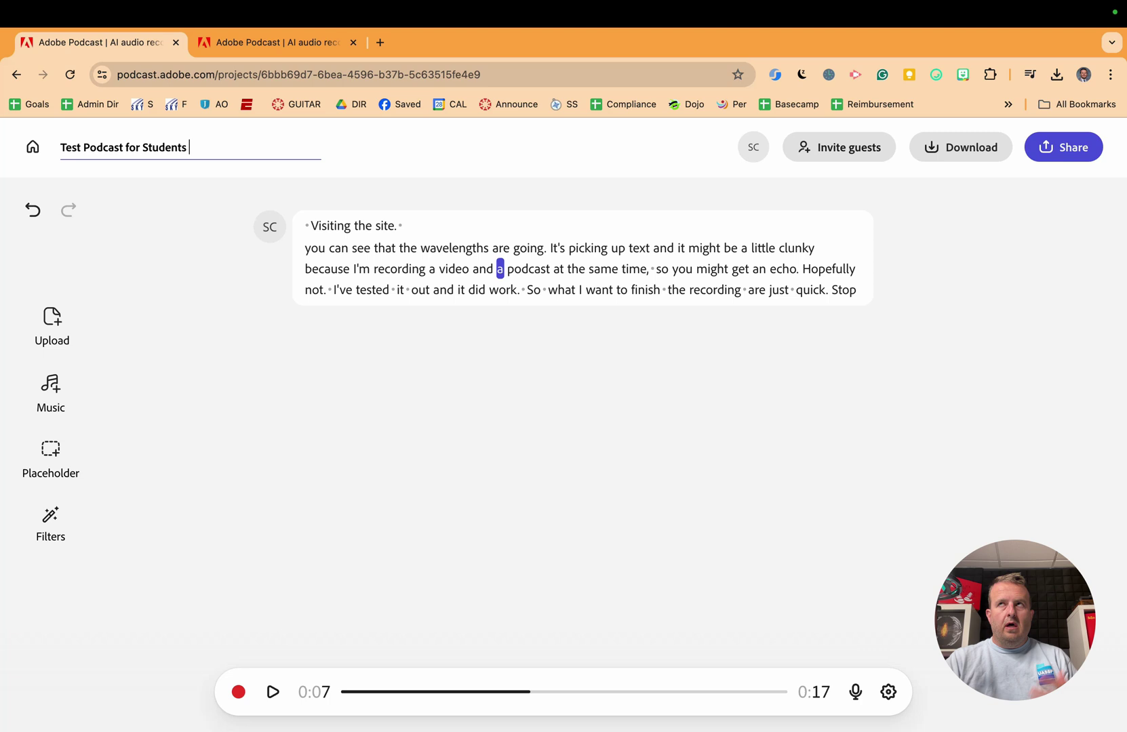
{"action": "left_click", "coordinate": [63, 327]}
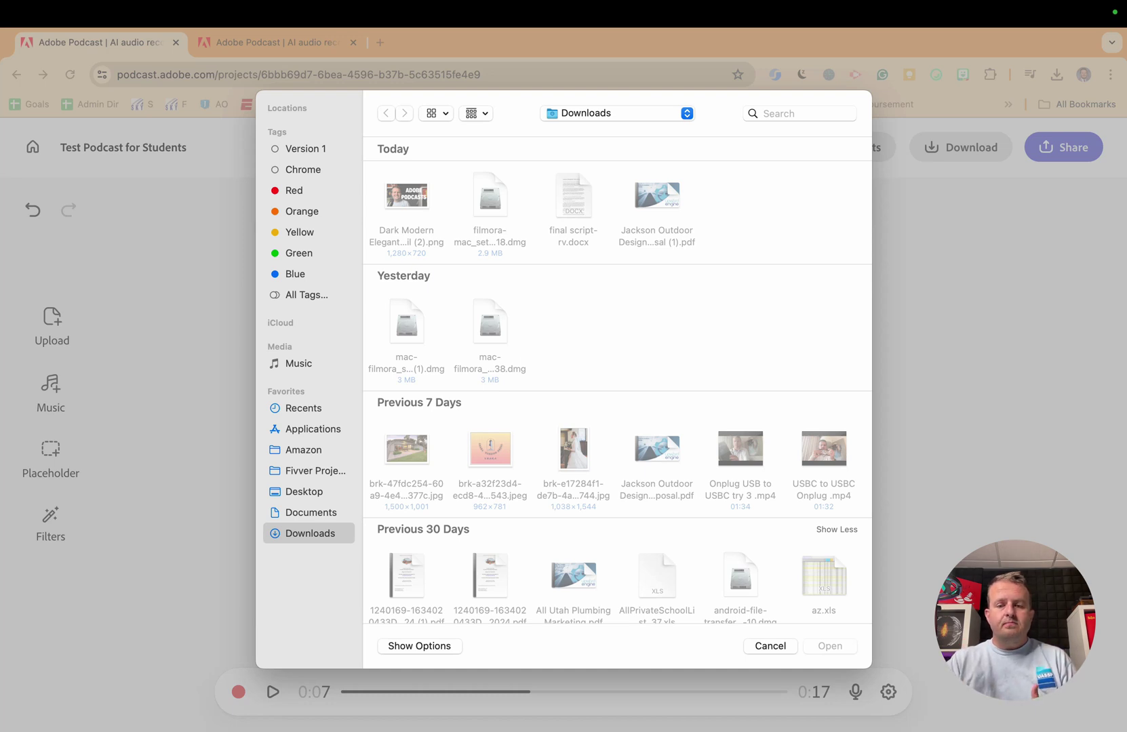
{"action": "key", "text": "Escape"}
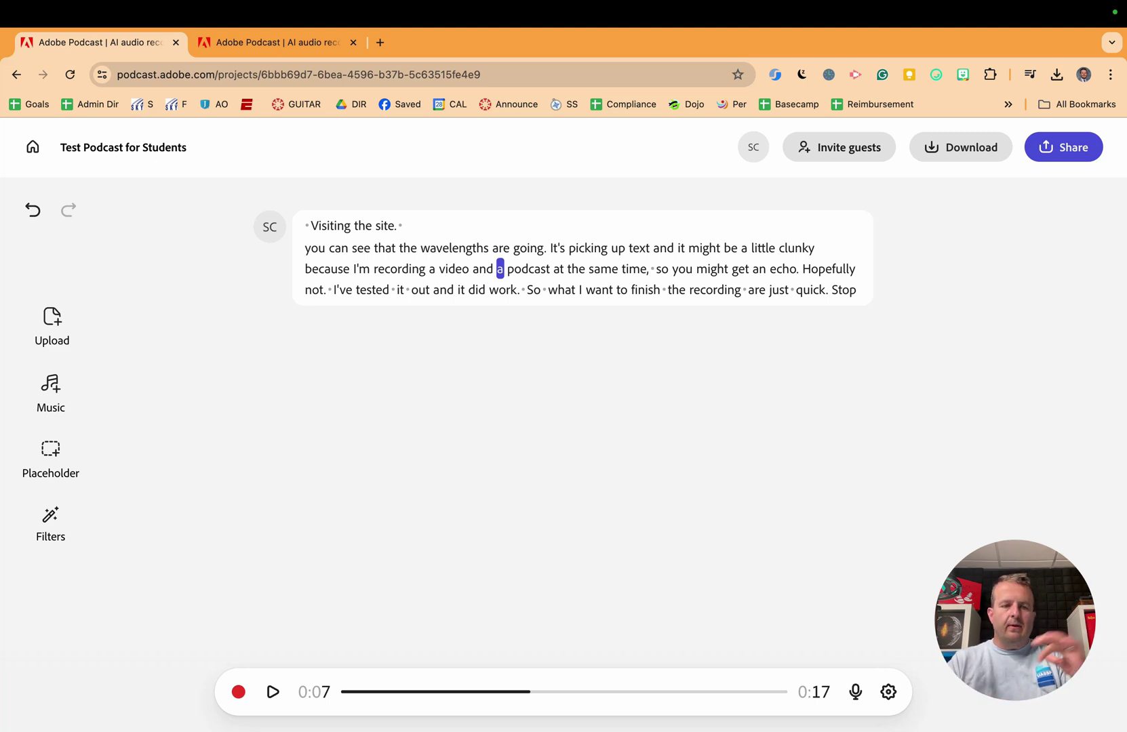
Step: Try the Lemon Bass 'Low energy (short)' intro, then undo it
{"action": "left_click", "coordinate": [55, 393]}
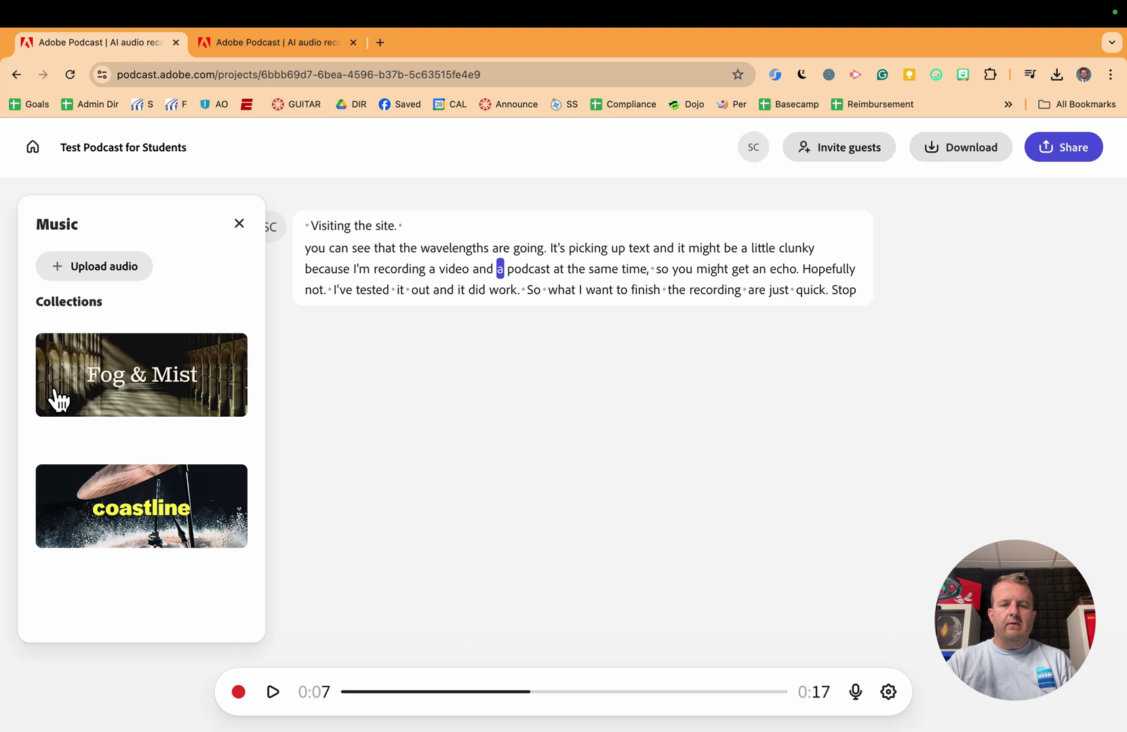
{"action": "left_click", "coordinate": [138, 365]}
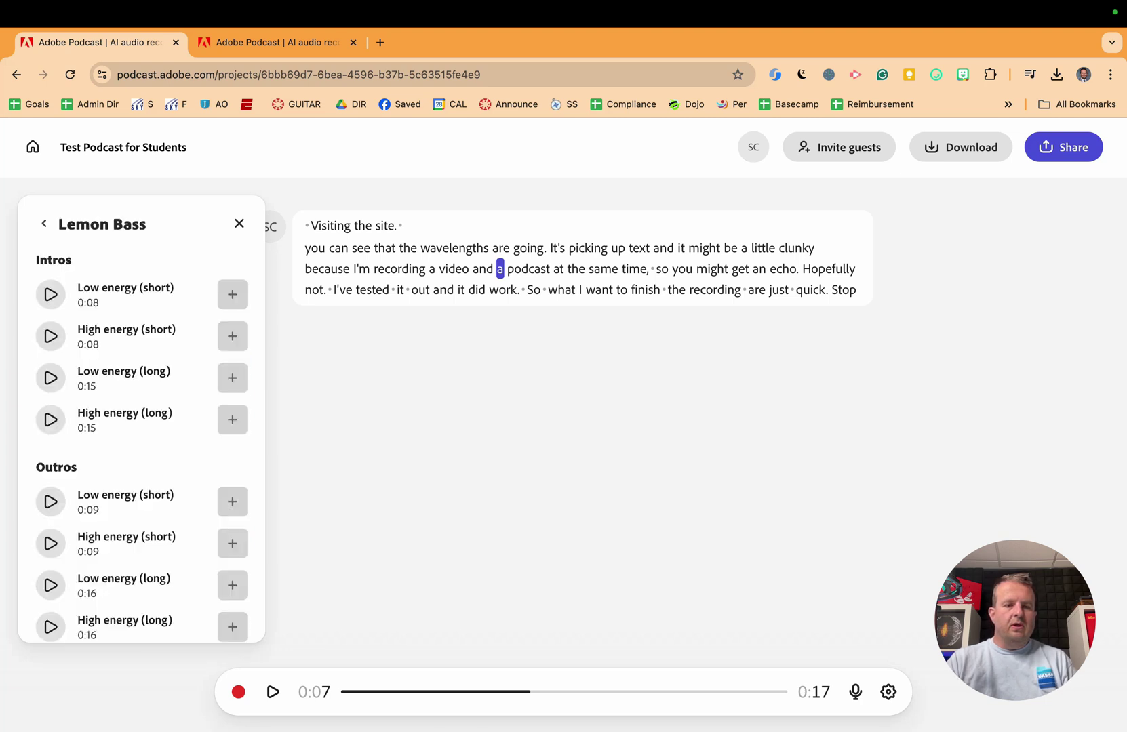
{"action": "left_click", "coordinate": [231, 296]}
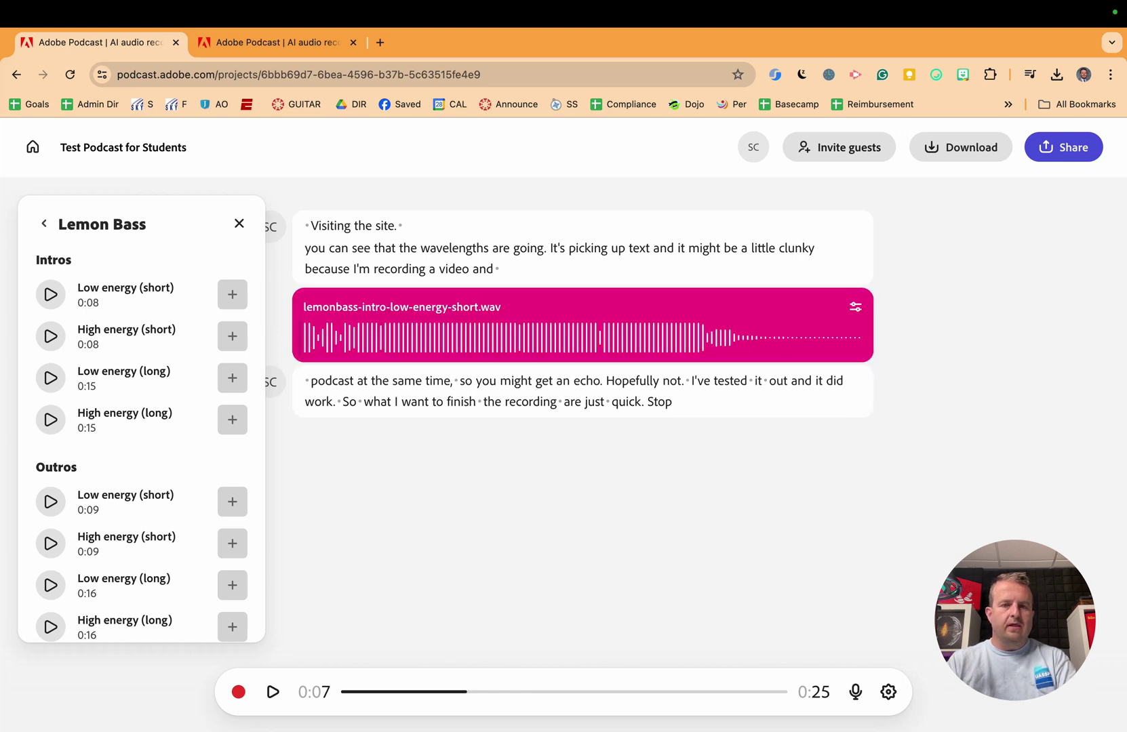
{"action": "key", "text": "super+z"}
{"action": "key", "text": "Escape"}
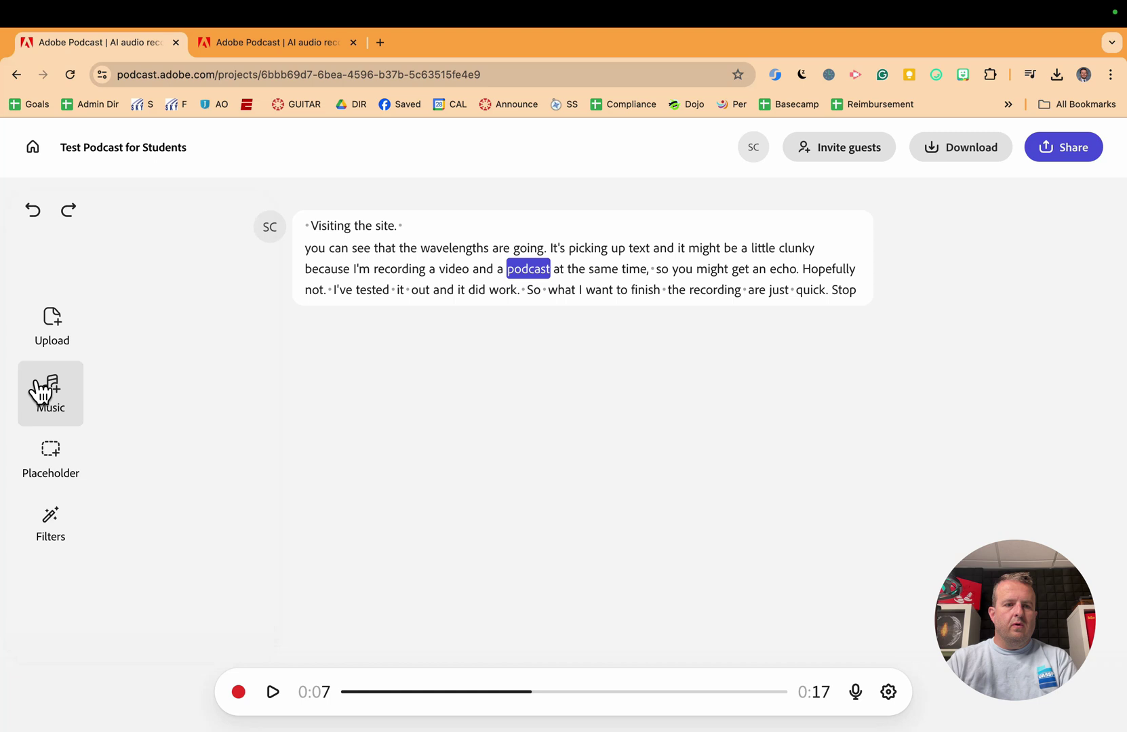
Step: Try the Lemon Bass 'High energy (short)' intro, then undo it
{"action": "left_click", "coordinate": [40, 393]}
{"action": "left_click", "coordinate": [112, 354]}
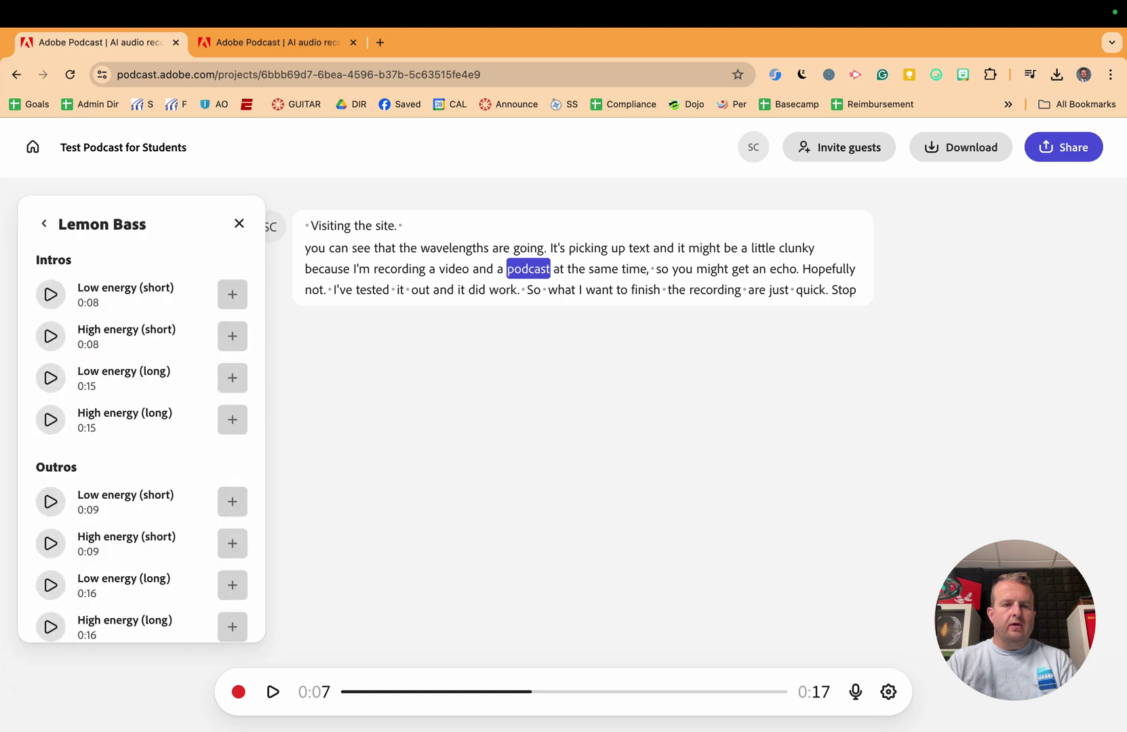
{"action": "left_click", "coordinate": [234, 339]}
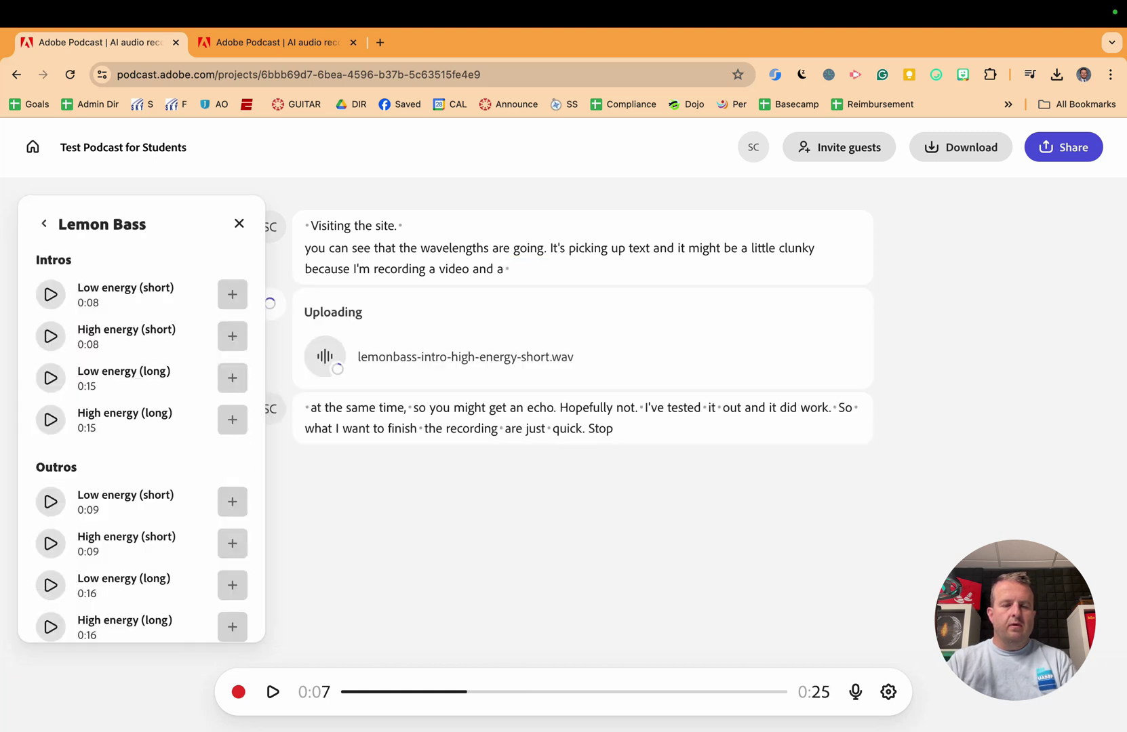
{"action": "key", "text": "ctrl+z"}
{"action": "key", "text": "Escape"}
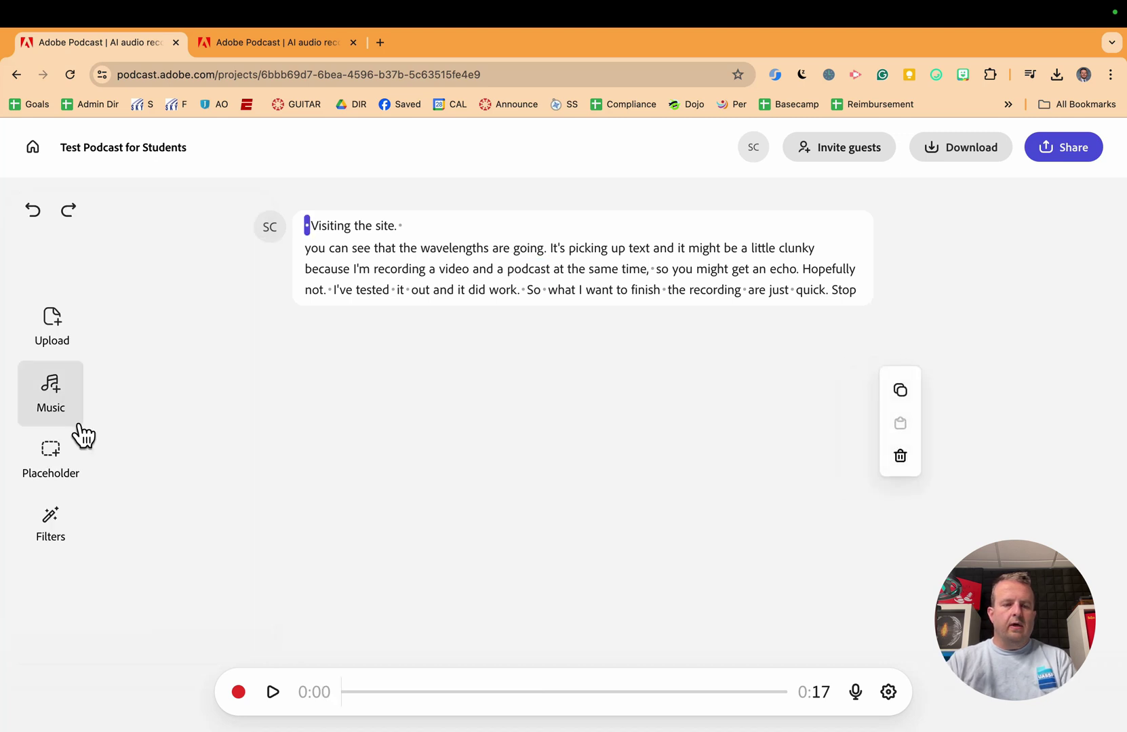
Step: Add the Lemon Bass 'Low energy (short)' intro clip to the project start
{"action": "left_click", "coordinate": [59, 400]}
{"action": "left_click", "coordinate": [57, 402]}
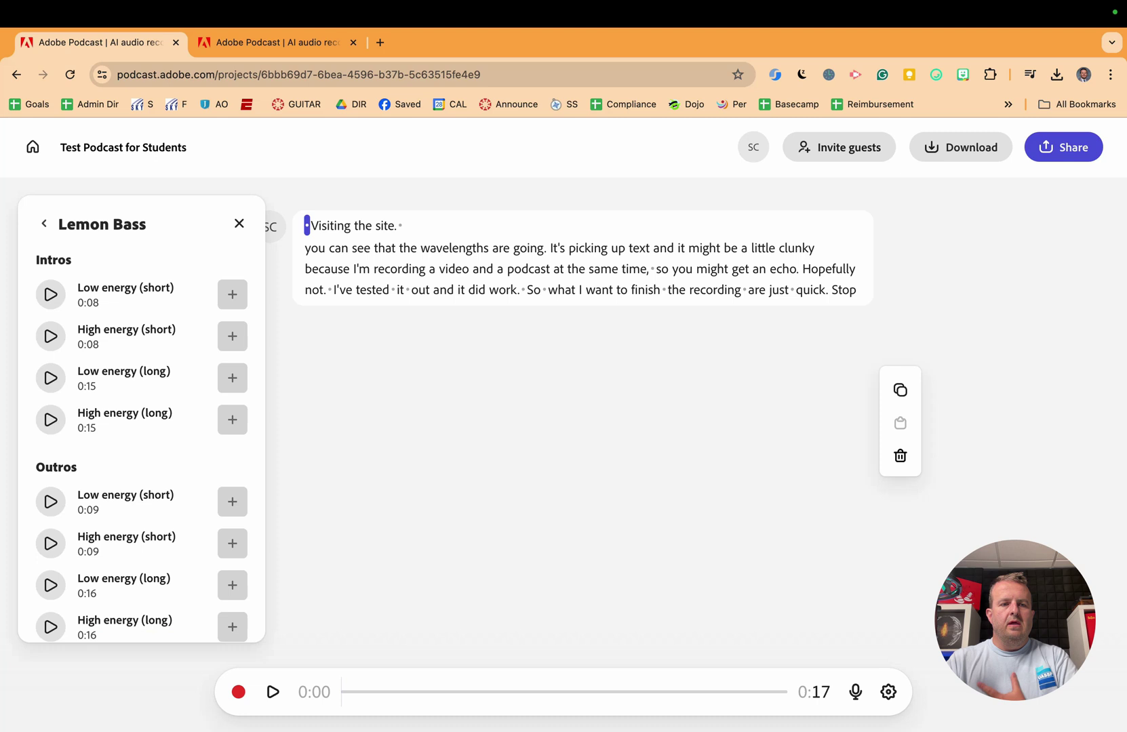
{"action": "left_click", "coordinate": [232, 294]}
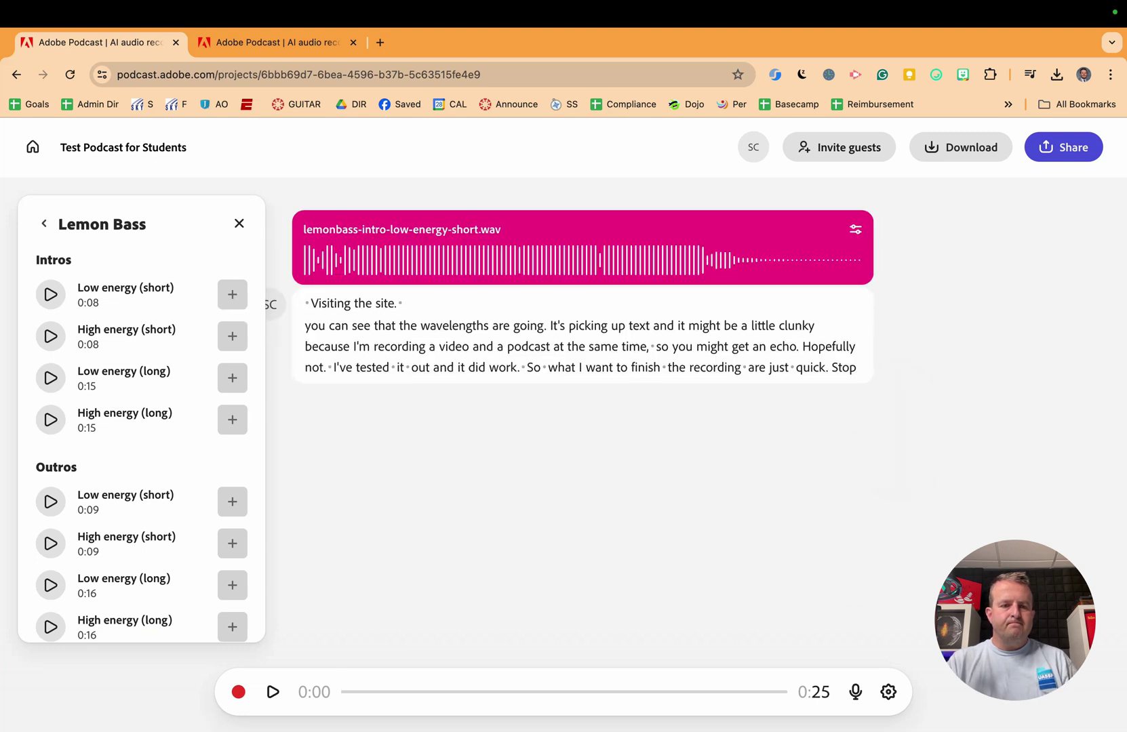
Step: Close the Lemon Bass list, preview the intro playback, and inspect the clip's options
{"action": "left_click", "coordinate": [239, 224]}
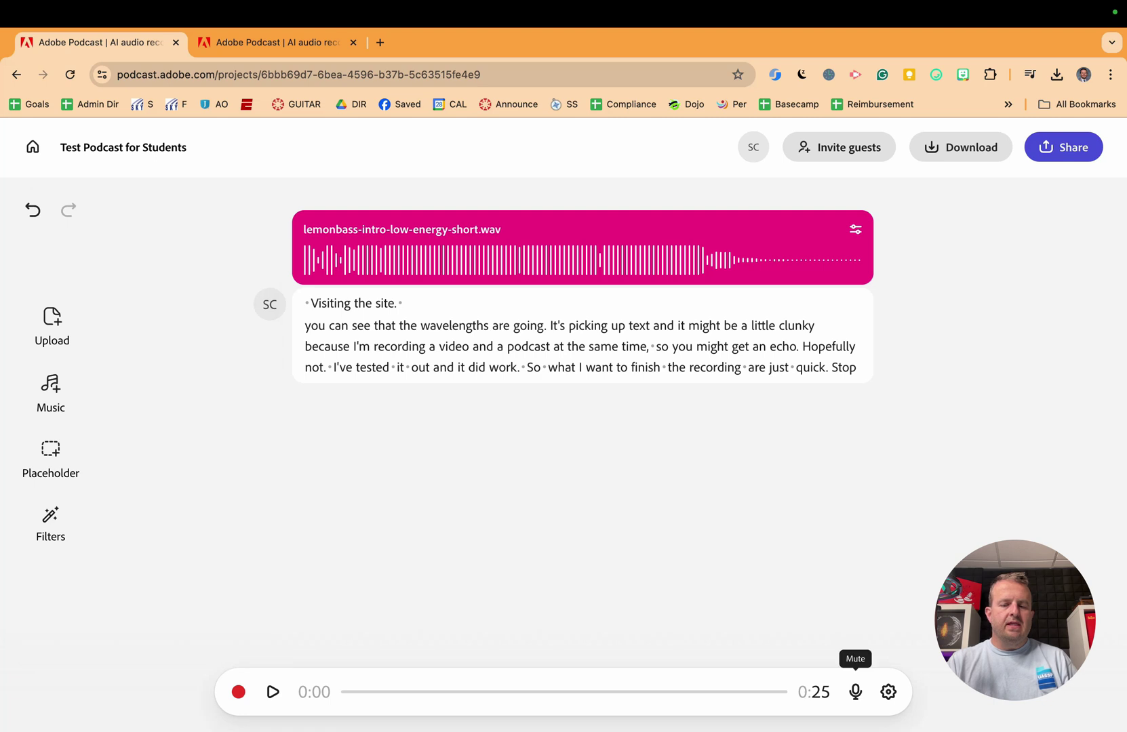
{"action": "left_click", "coordinate": [272, 692]}
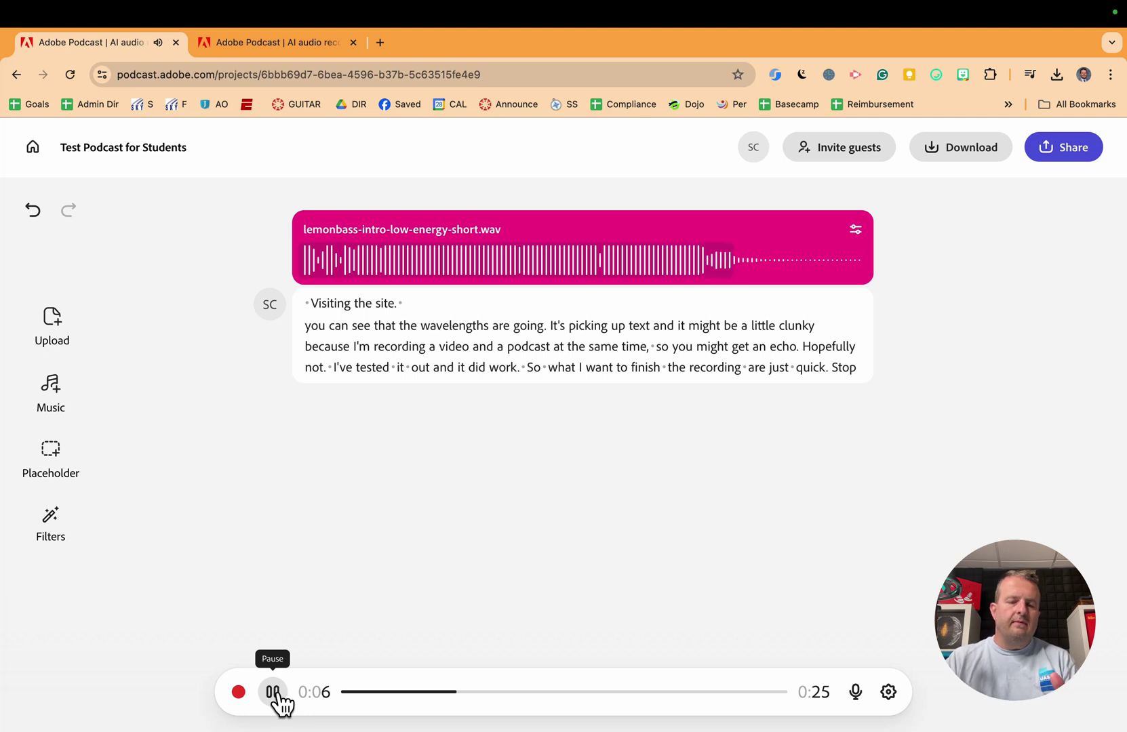
{"action": "left_click", "coordinate": [273, 692]}
{"action": "left_click", "coordinate": [856, 229]}
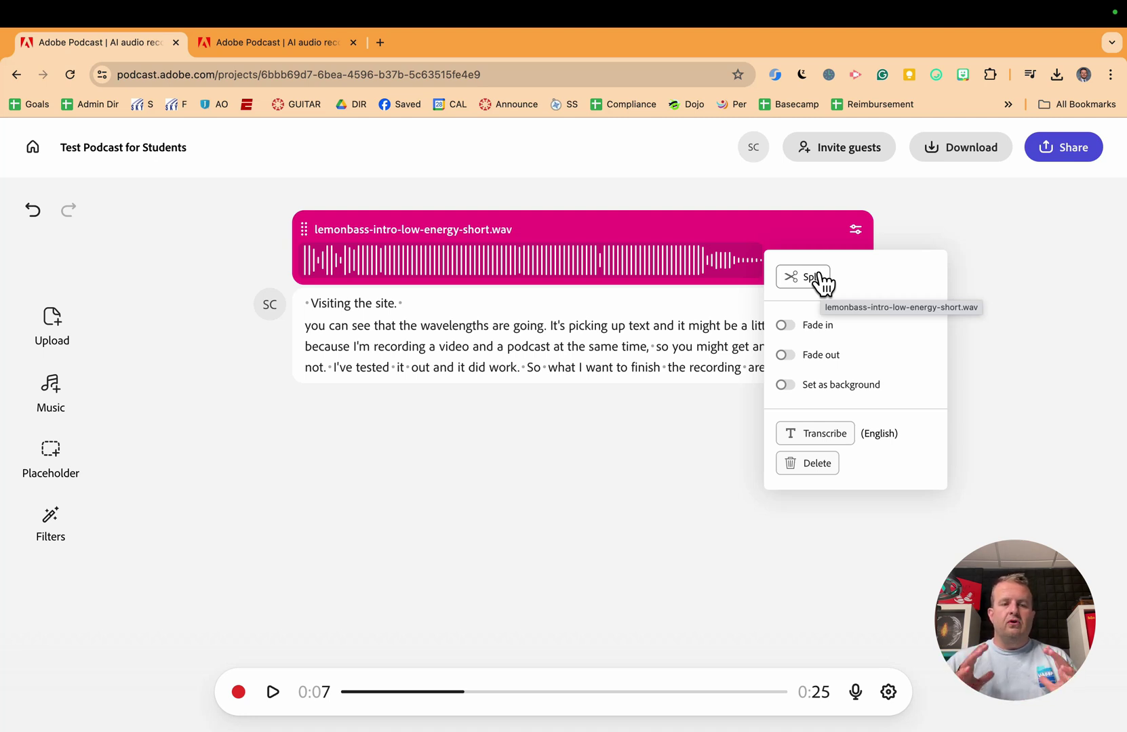
{"action": "left_click", "coordinate": [820, 278]}
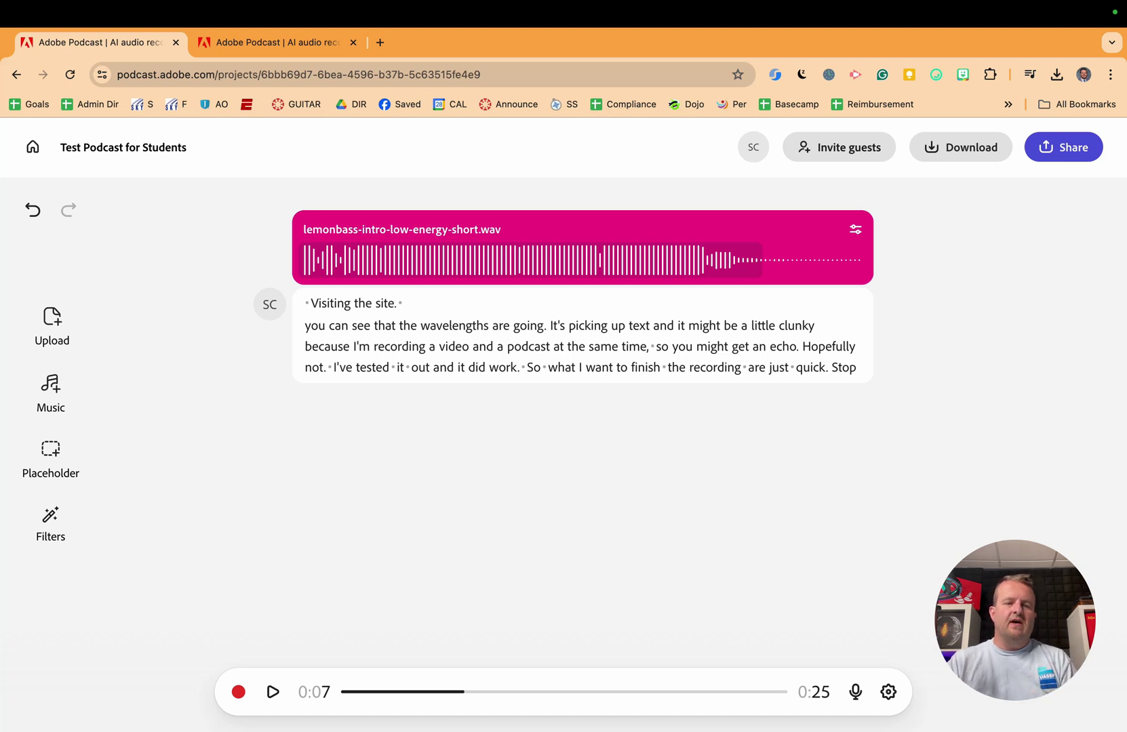
Step: Add a placeholder after 'Stop' described 'This is going to be another part of the podcast.'
{"action": "left_click", "coordinate": [51, 461]}
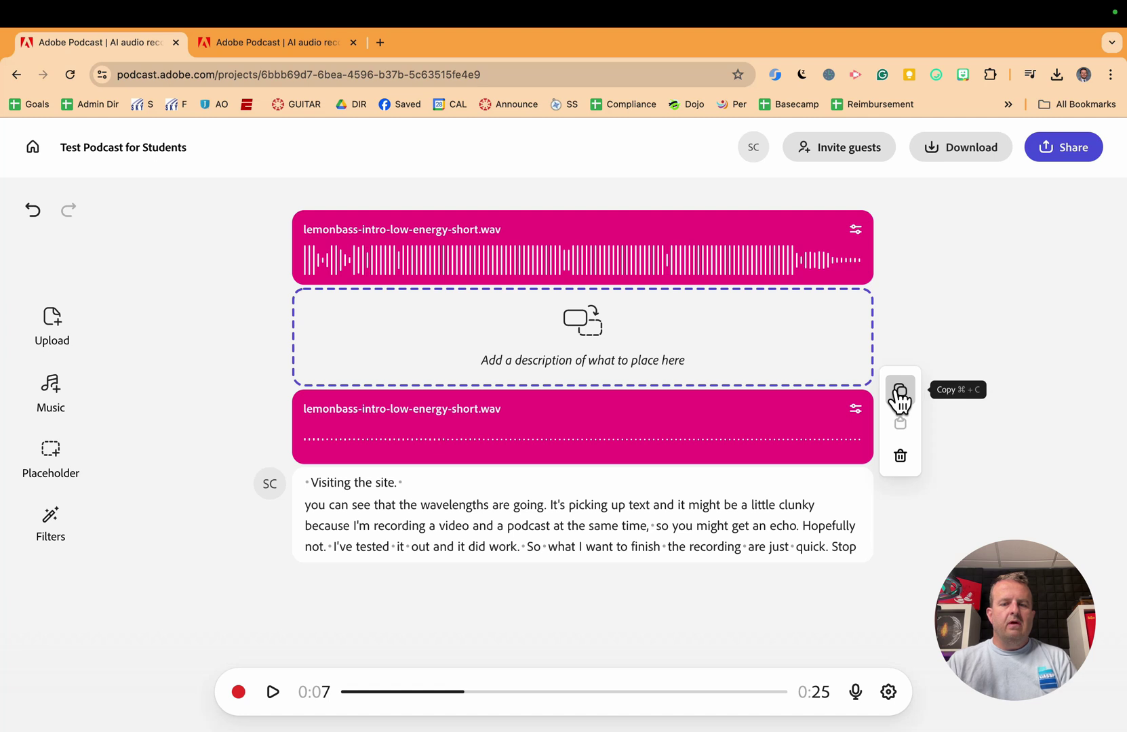
{"action": "key", "text": "super+z"}
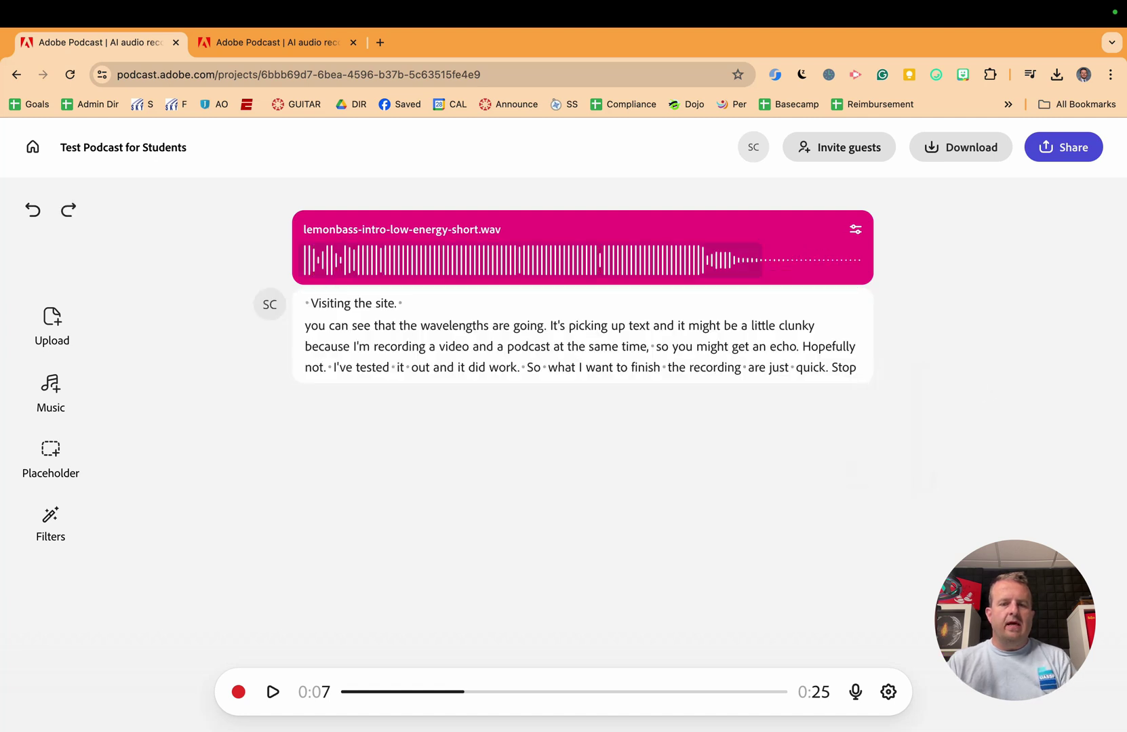
{"action": "left_click", "coordinate": [859, 367]}
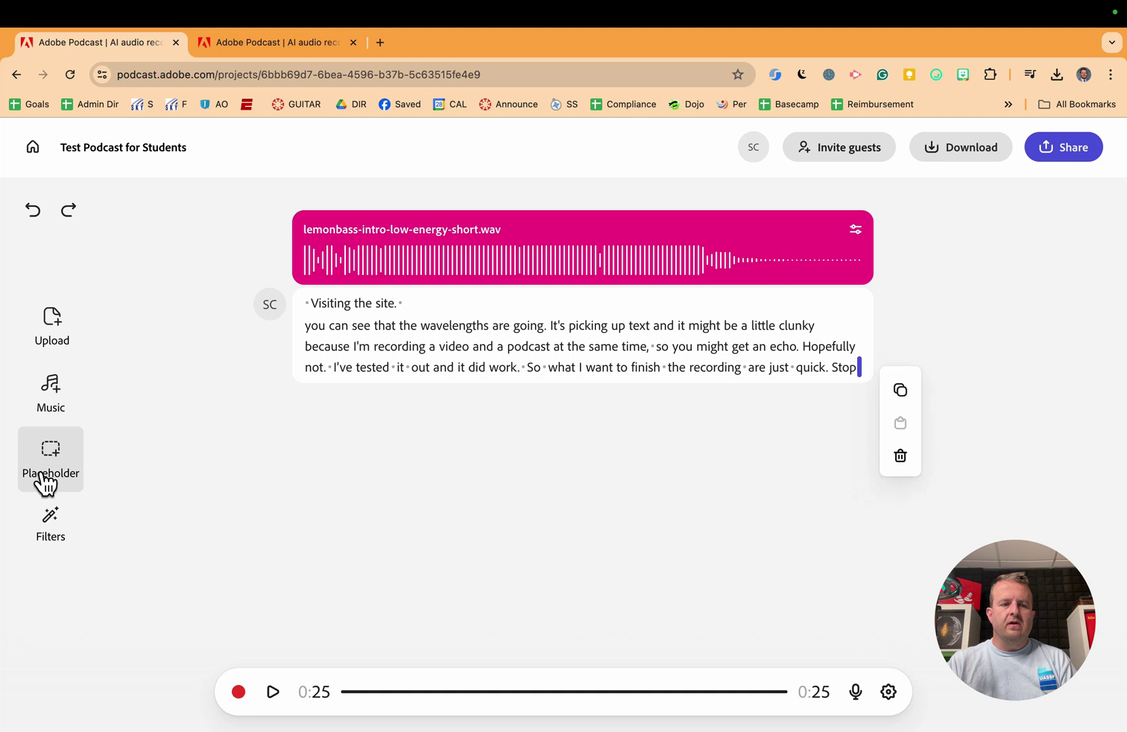
{"action": "left_click", "coordinate": [42, 477]}
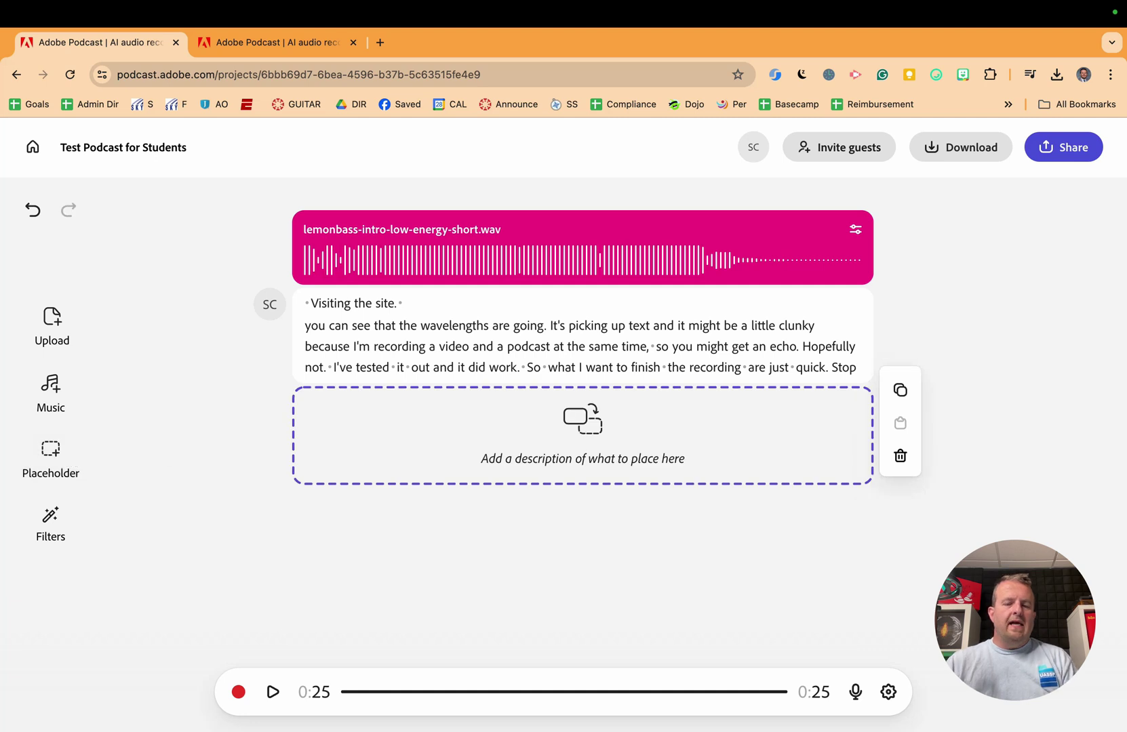
{"action": "left_click", "coordinate": [582, 458]}
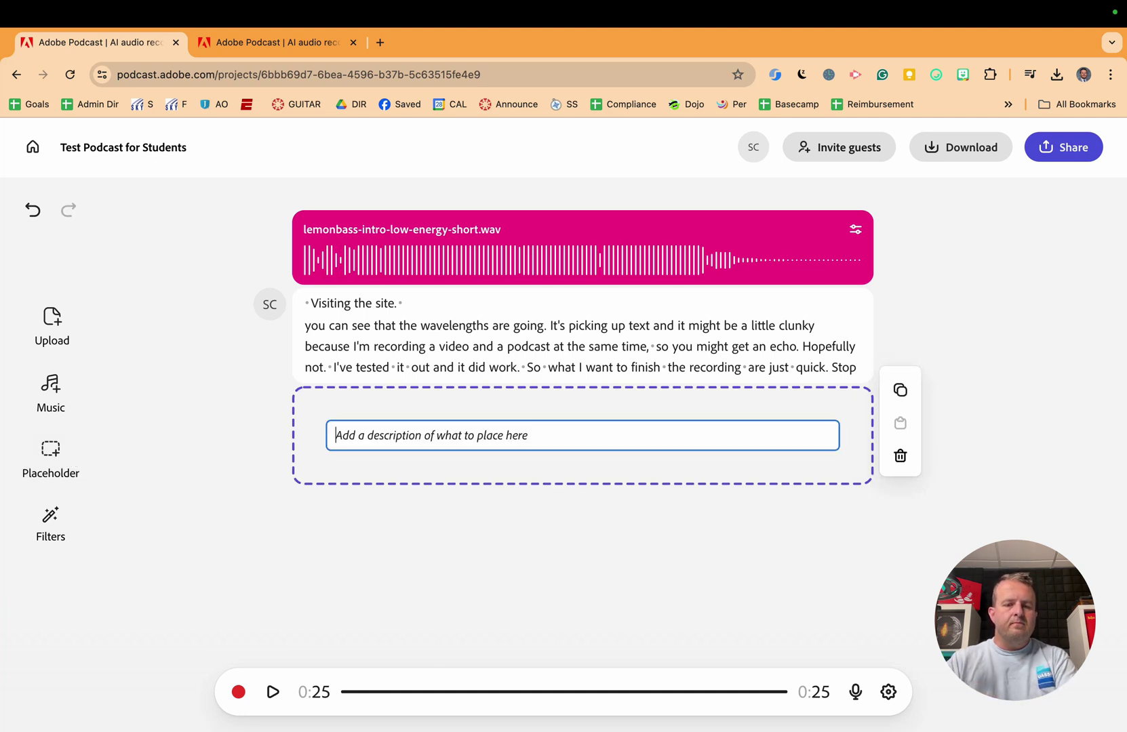
{"action": "type", "text": "Thi"}
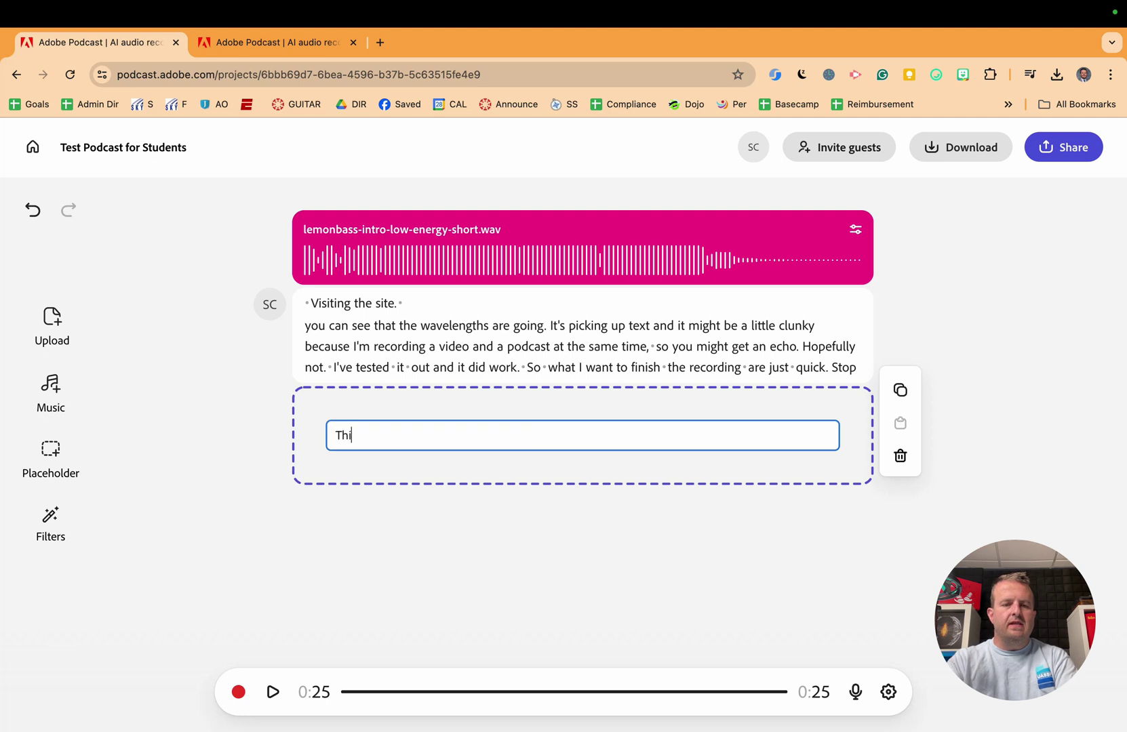
{"action": "type", "text": "s is going to be a"}
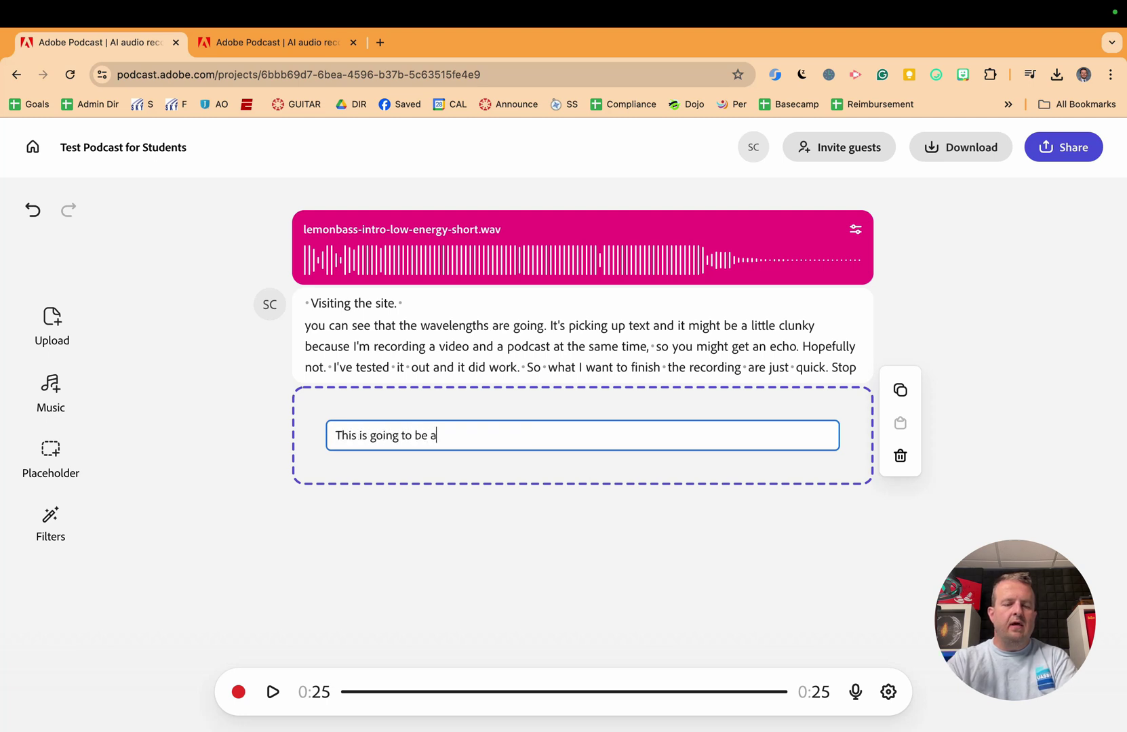
{"action": "type", "text": "nother part of the po"}
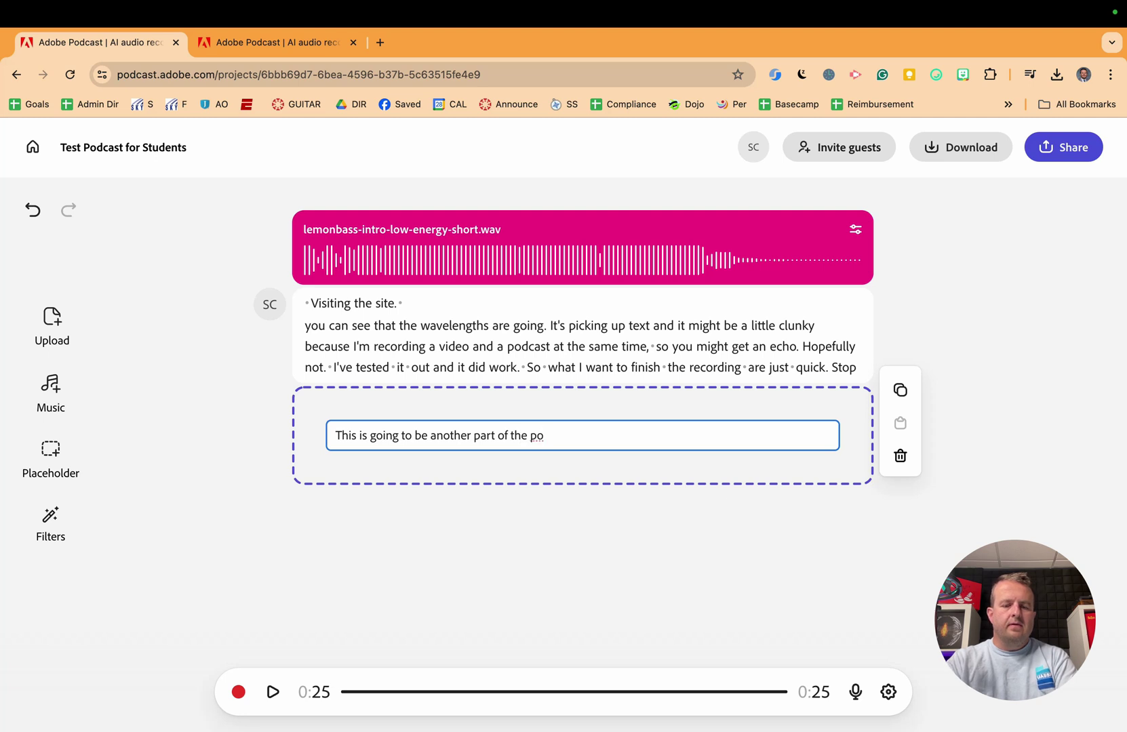
{"action": "type", "text": "dcast."}
{"action": "key", "text": "Return"}
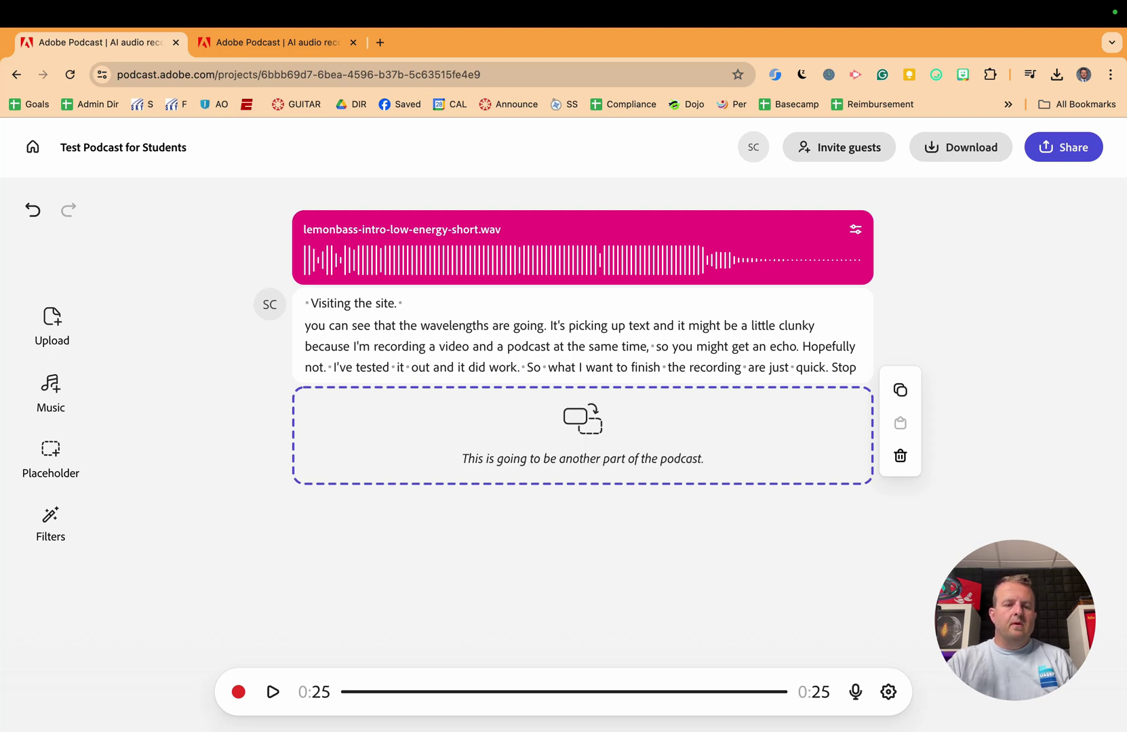
Step: Turn on Enhance Speech at 71% strength and recheck the setting in Filters
{"action": "left_click", "coordinate": [54, 533]}
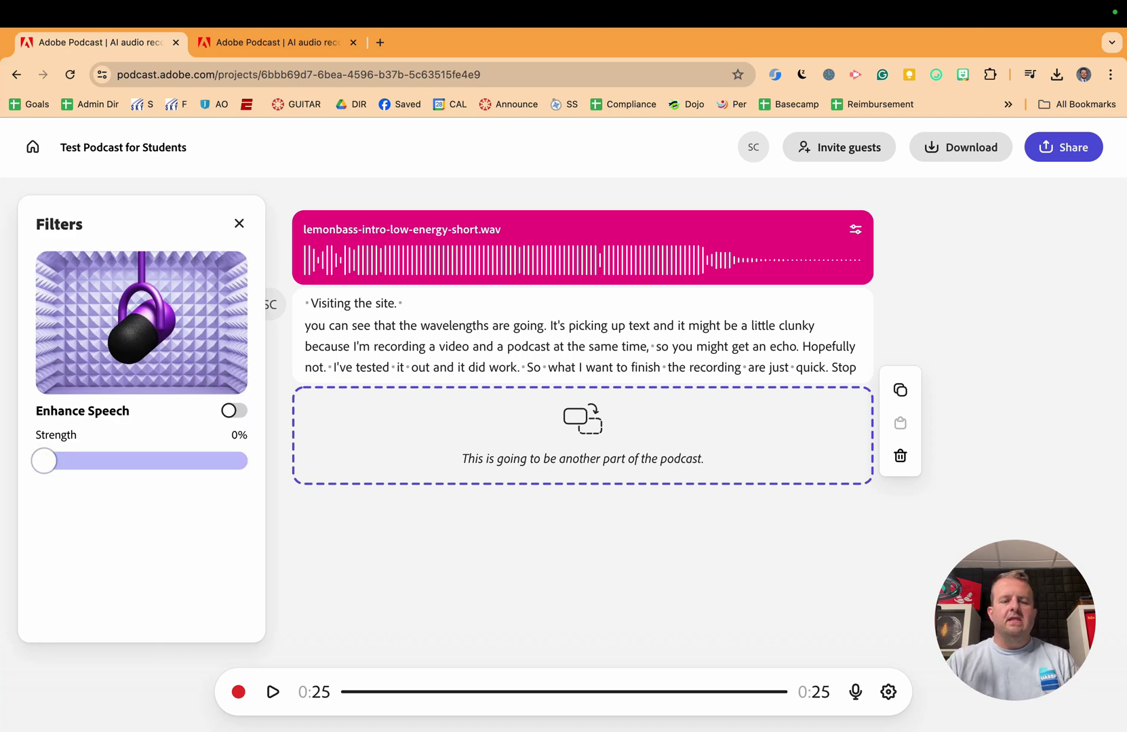
{"action": "left_click", "coordinate": [234, 411]}
{"action": "left_click_drag", "start_coordinate": [217, 459], "coordinate": [178, 466]}
{"action": "key", "text": "Escape"}
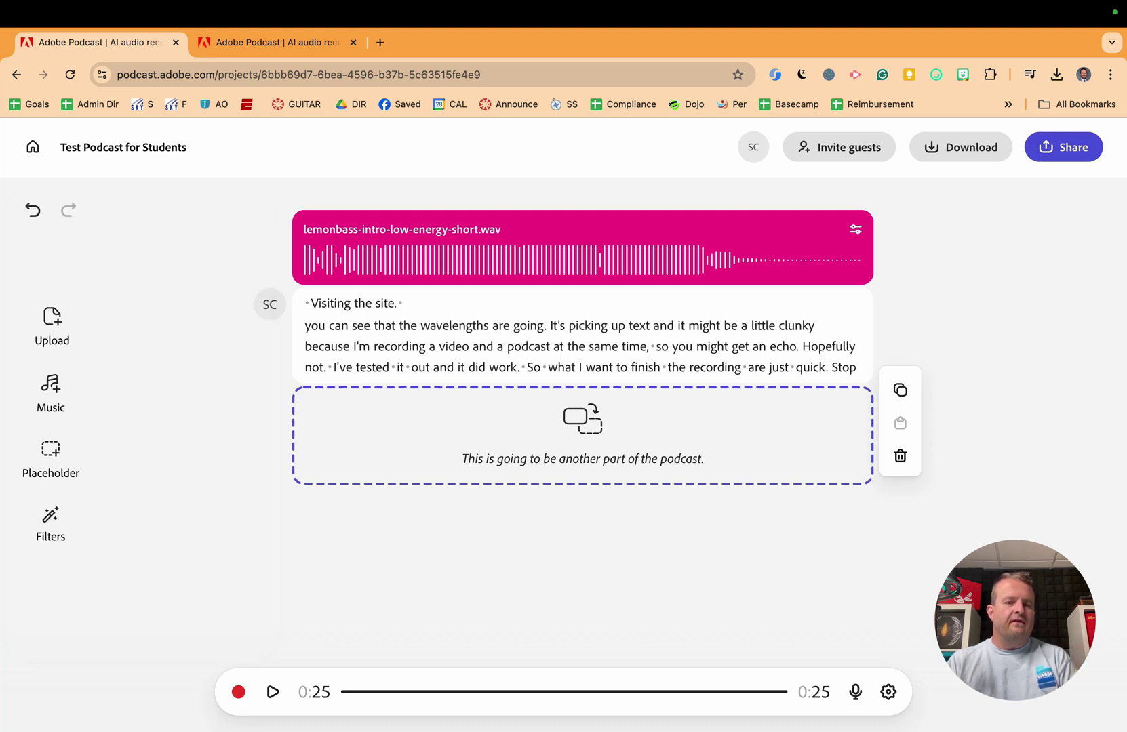
{"action": "left_click", "coordinate": [48, 522]}
{"action": "key", "text": "Escape"}
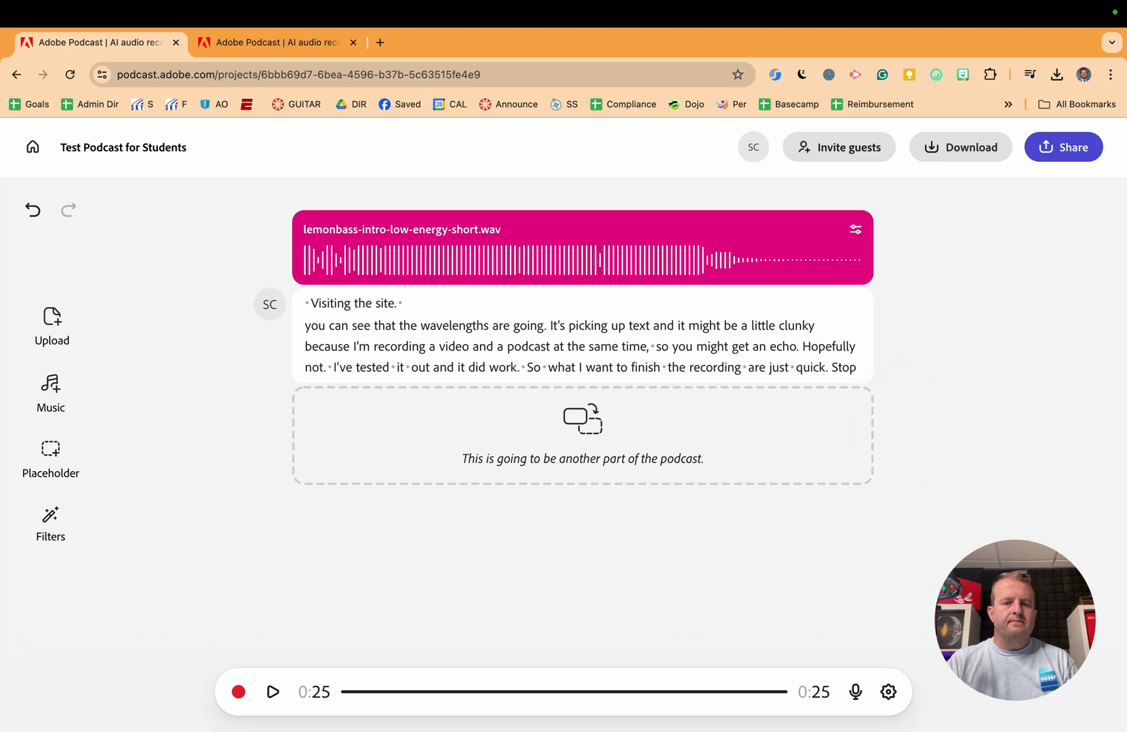
Step: Play from the word 'Visiting' and lower the Enhance Speech strength to about 56%
{"action": "double_click", "coordinate": [331, 303]}
{"action": "left_click", "coordinate": [273, 693]}
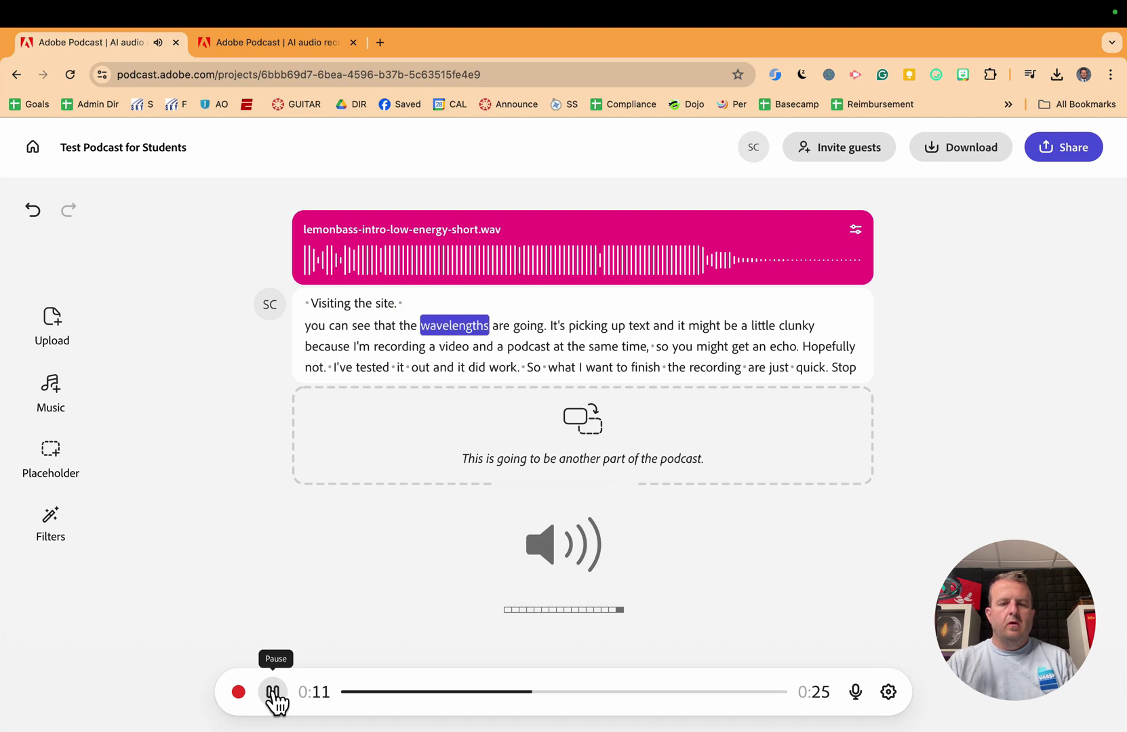
{"action": "left_click", "coordinate": [56, 539]}
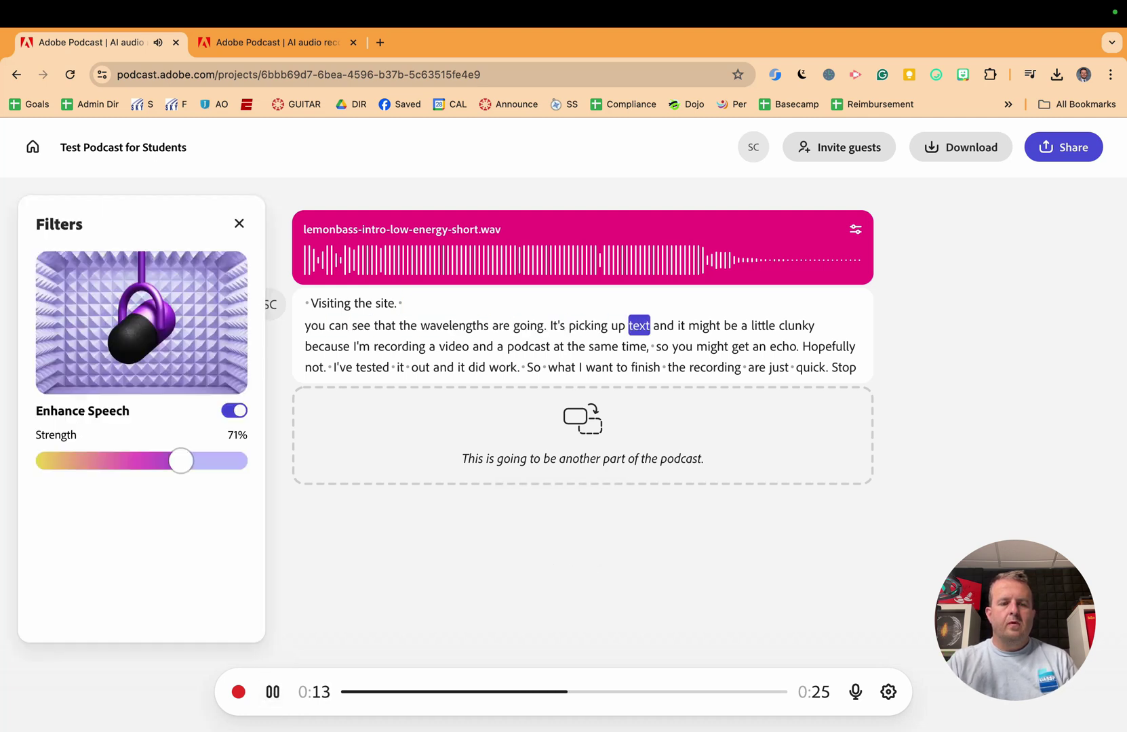
{"action": "left_click_drag", "start_coordinate": [178, 462], "coordinate": [149, 455]}
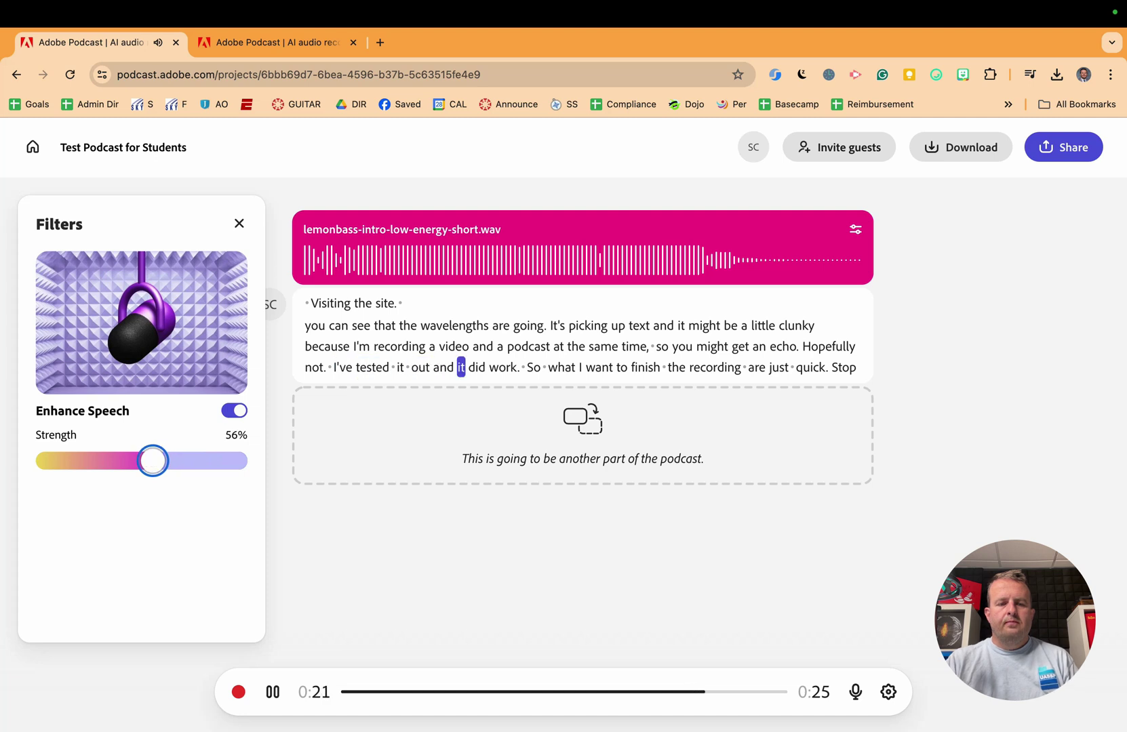
{"action": "key", "text": "Escape"}
{"action": "left_click", "coordinate": [274, 694]}
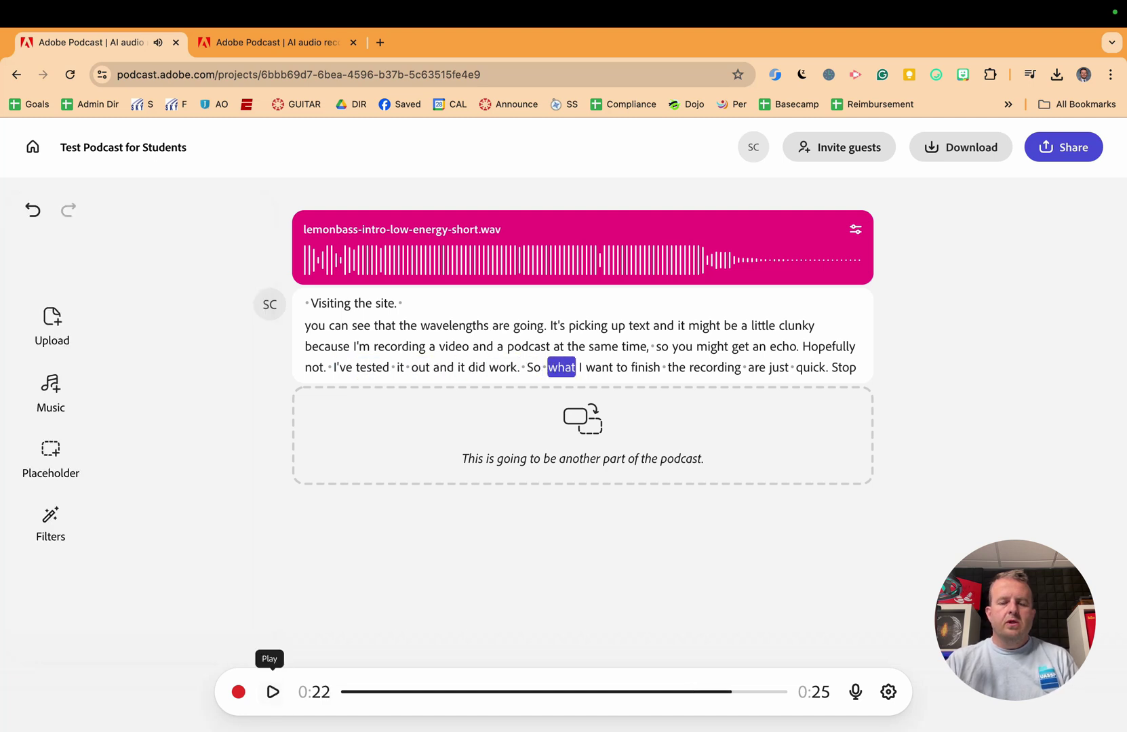